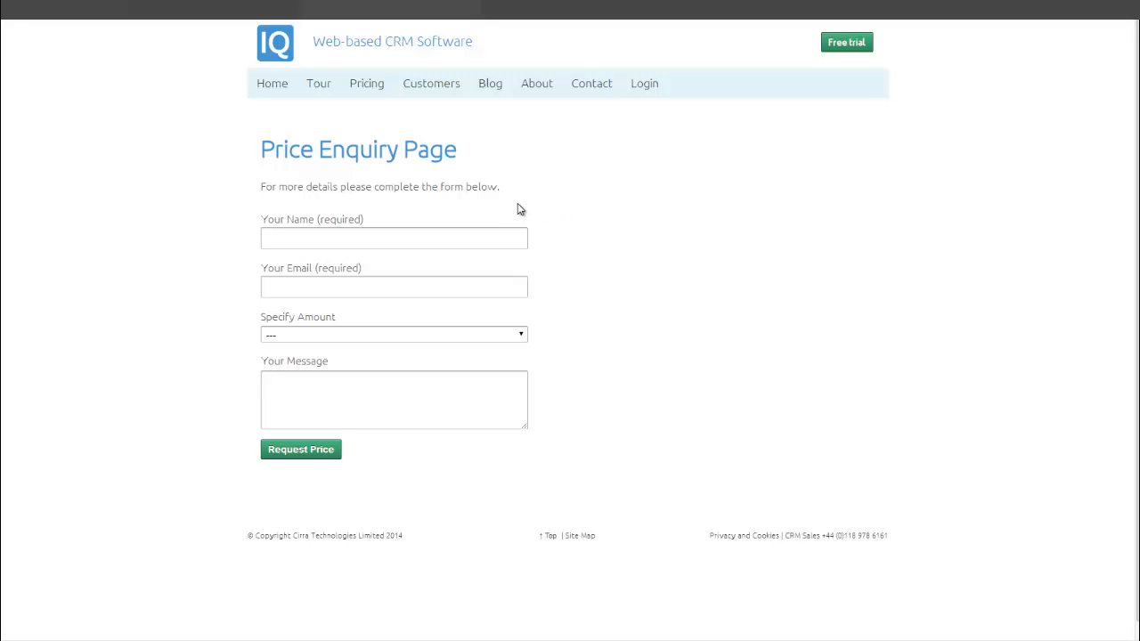
Submit a price enquiry for 50 x Units with the enquirer's name, e-mail and 'Do you deliver to Rockville'.
{"action": "left_click", "coordinate": [310, 245]}
{"action": "key", "text": "Tab"}
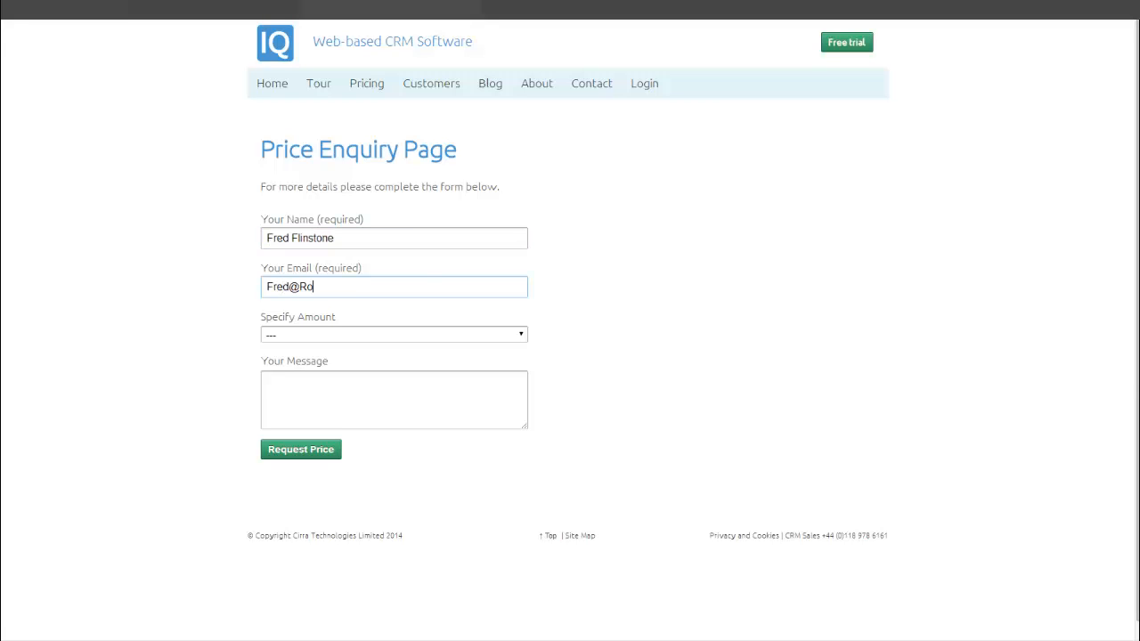
{"action": "left_click", "coordinate": [303, 335]}
{"action": "left_click", "coordinate": [288, 385]}
{"action": "key", "text": "Tab"}
{"action": "type", "text": "Do you deliver to Rockville"}
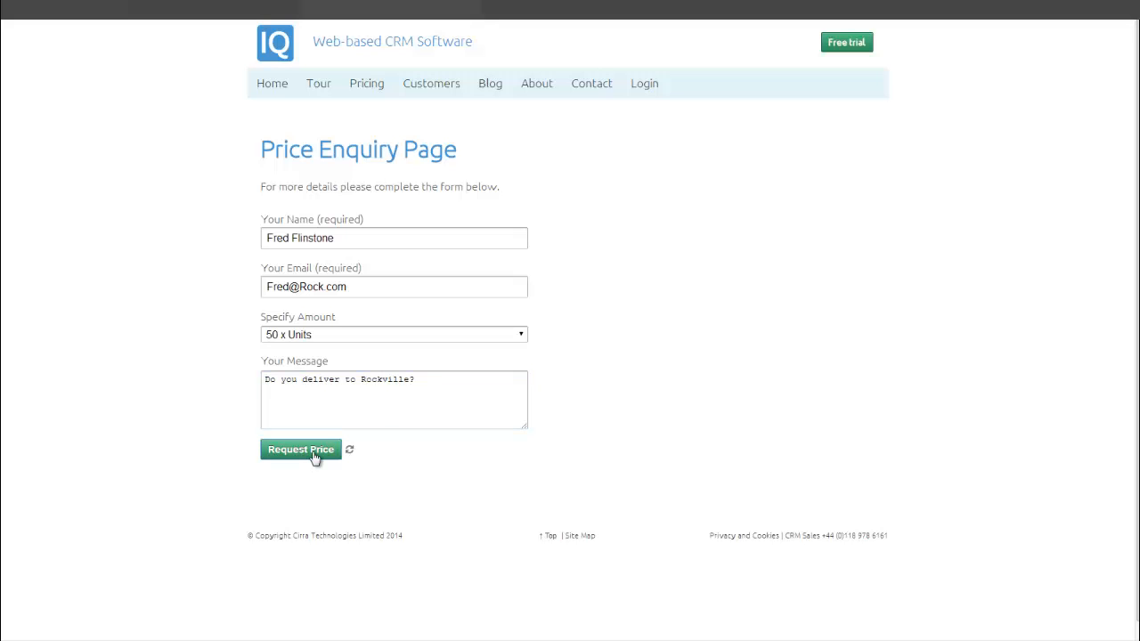
{"action": "left_click", "coordinate": [314, 456]}
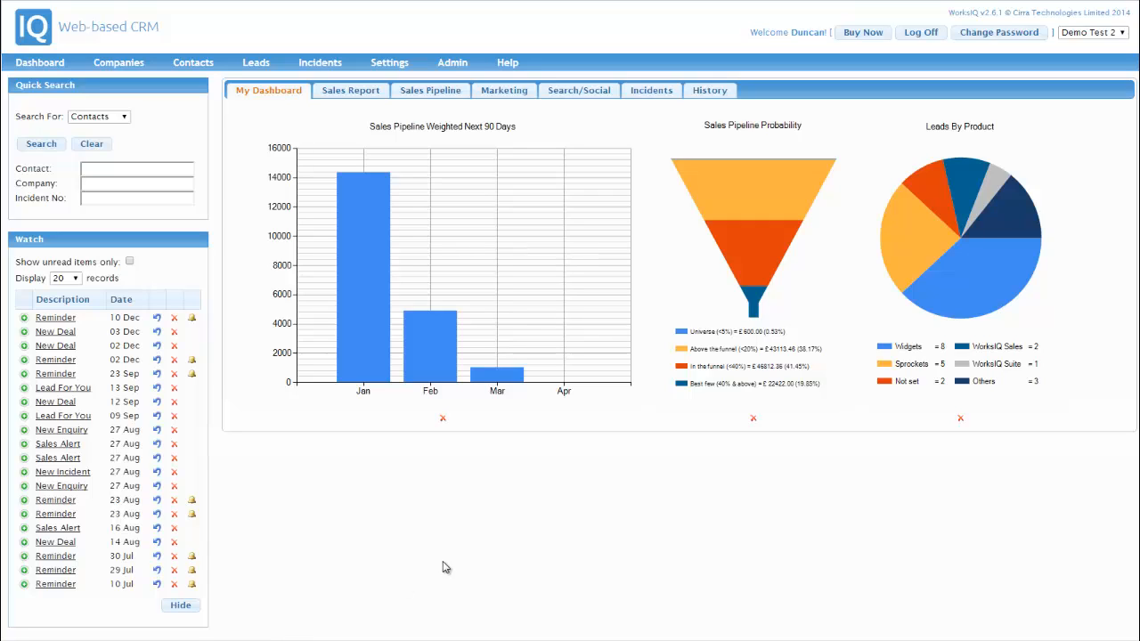
Create a new mailbox under Admin > MailBoxes named 'Sales Enquiries'.
{"action": "left_click", "coordinate": [452, 64]}
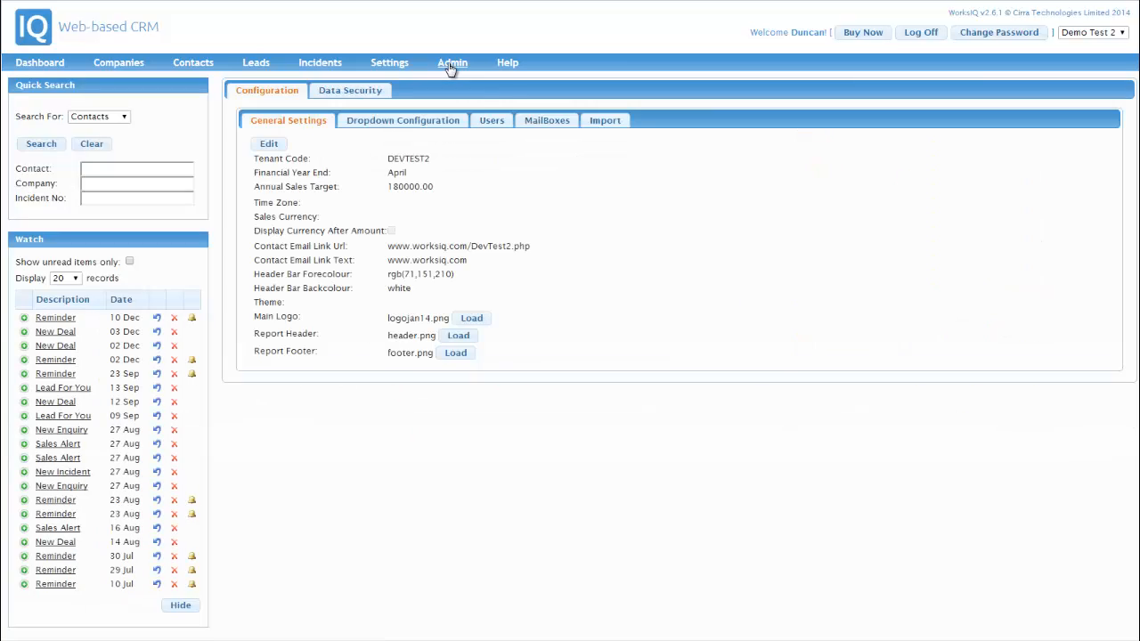
{"action": "left_click", "coordinate": [543, 120]}
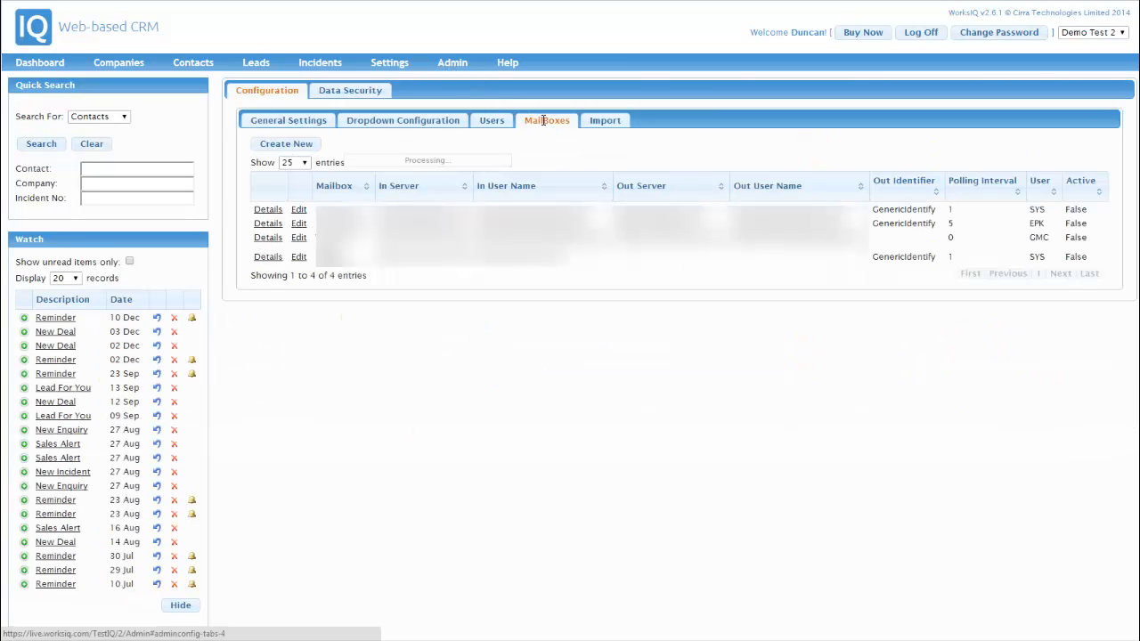
{"action": "left_click", "coordinate": [276, 146]}
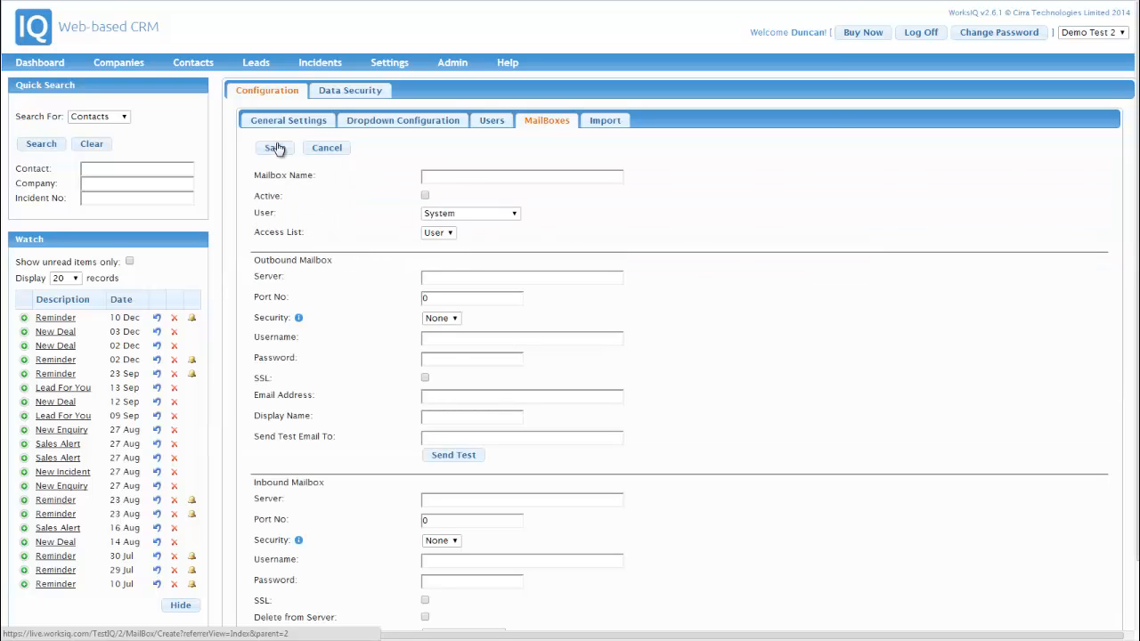
{"action": "left_click", "coordinate": [458, 174]}
{"action": "type", "text": "Sales Enquiries"}
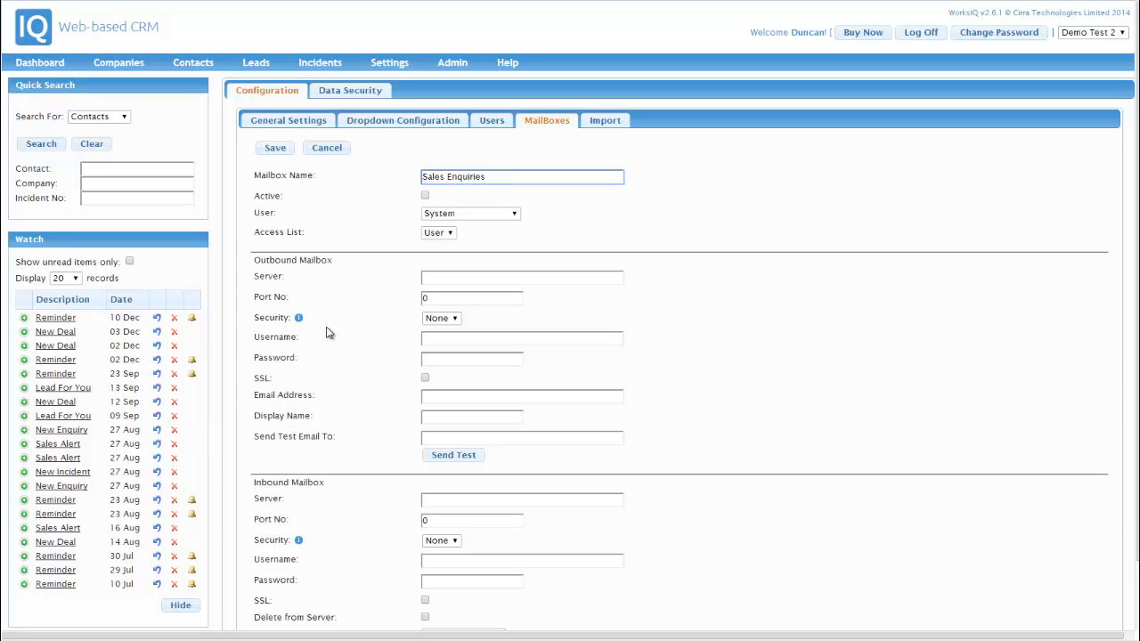
{"action": "scroll", "coordinate": [327, 332], "scroll_direction": "down", "scroll_amount": 2}
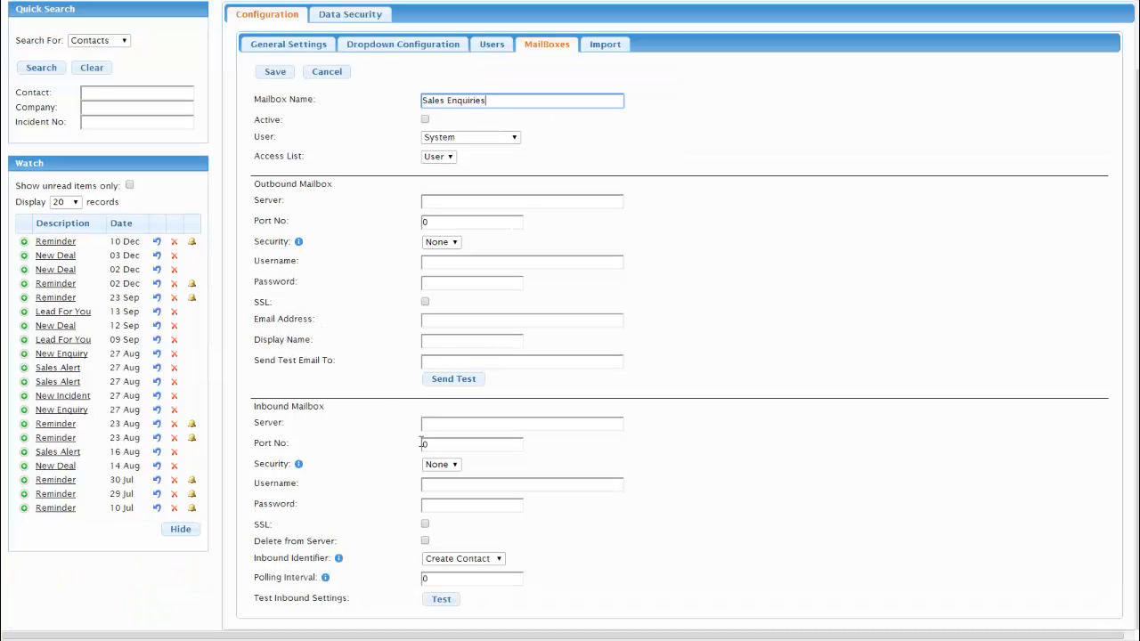
Set the inbound mail server to pop.mymailserver.com on port 995.
{"action": "left_click", "coordinate": [446, 425]}
{"action": "left_click", "coordinate": [889, 354]}
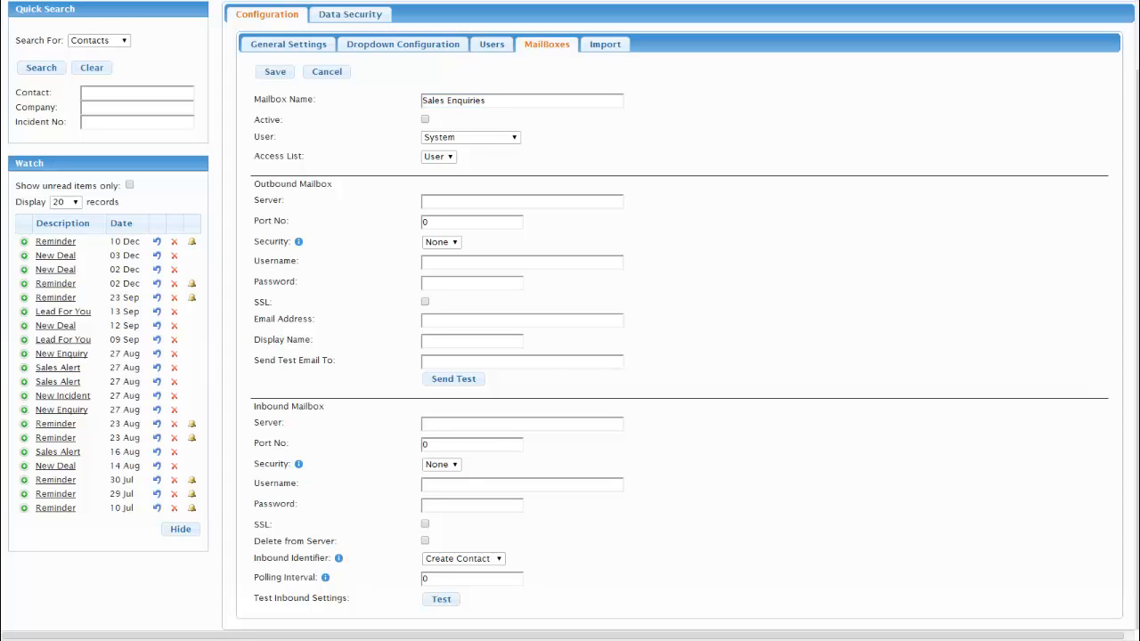
{"action": "left_click", "coordinate": [429, 426]}
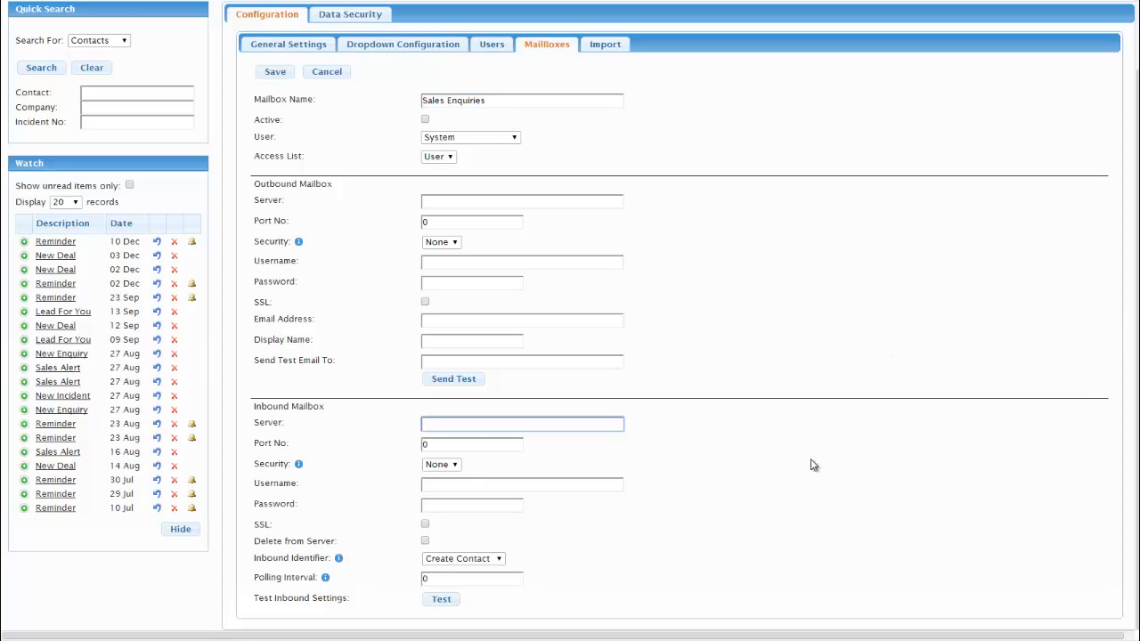
{"action": "type", "text": "pop.mymailserver.com"}
{"action": "key", "text": "Tab"}
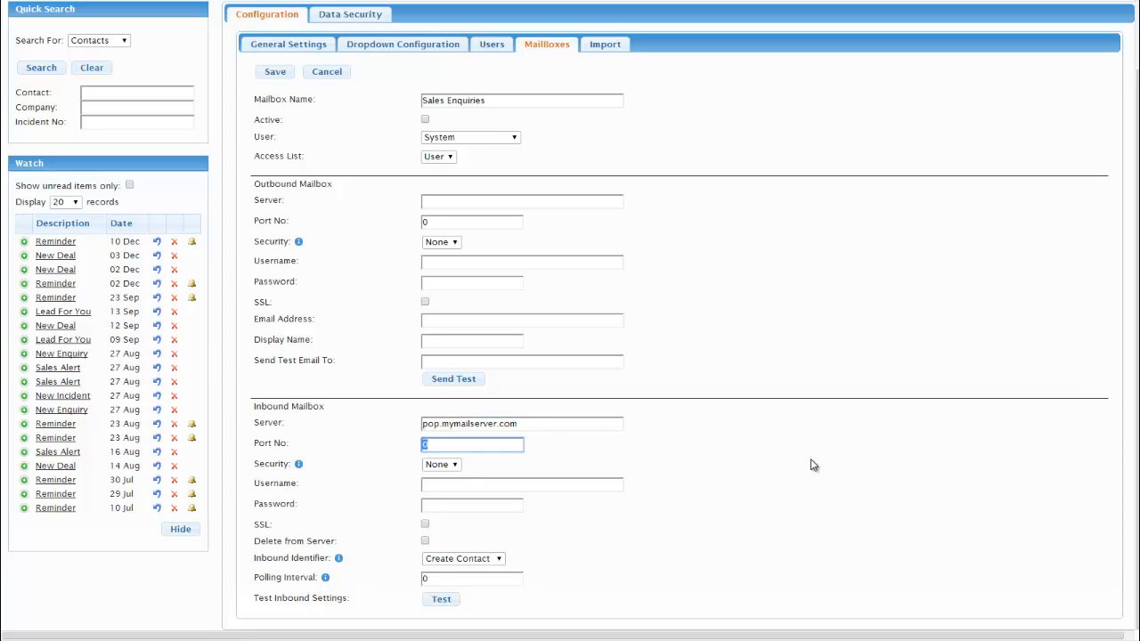
{"action": "type", "text": "995"}
Enter the inbound login username and password, and enable SSL and Delete from Server.
{"action": "key", "text": "Tab"}
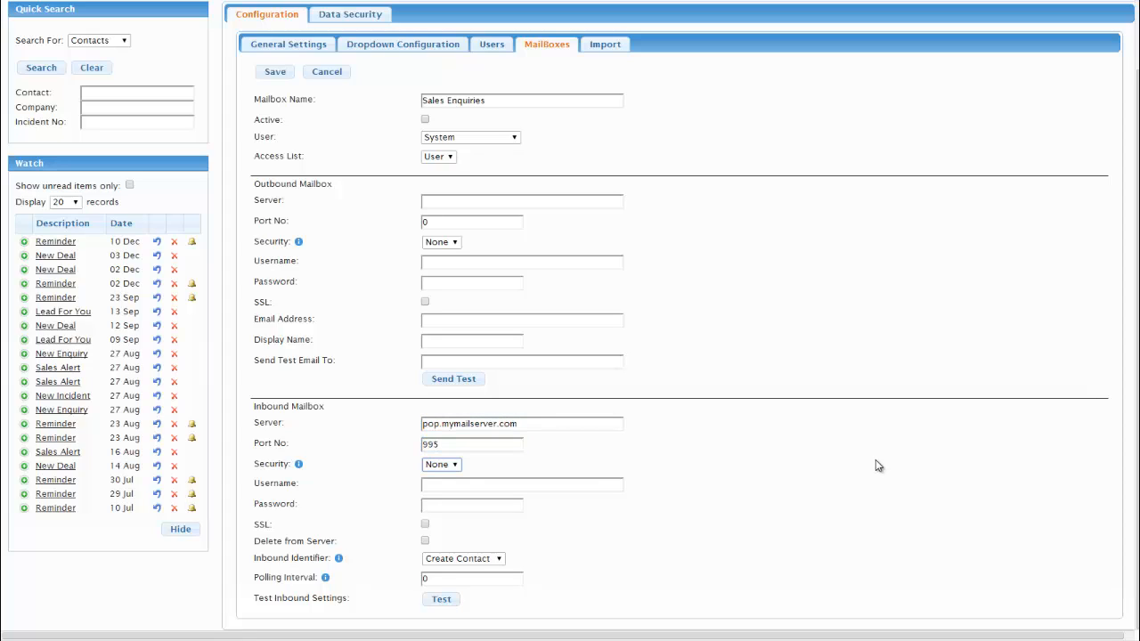
{"action": "key", "text": "Tab"}
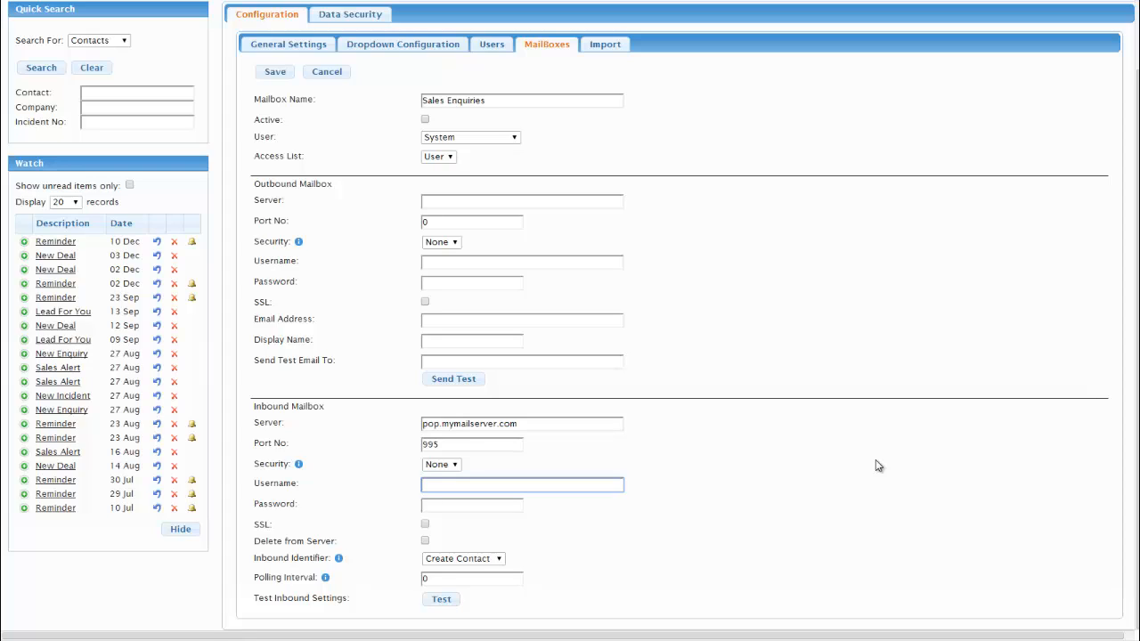
{"action": "key", "text": "Tab"}
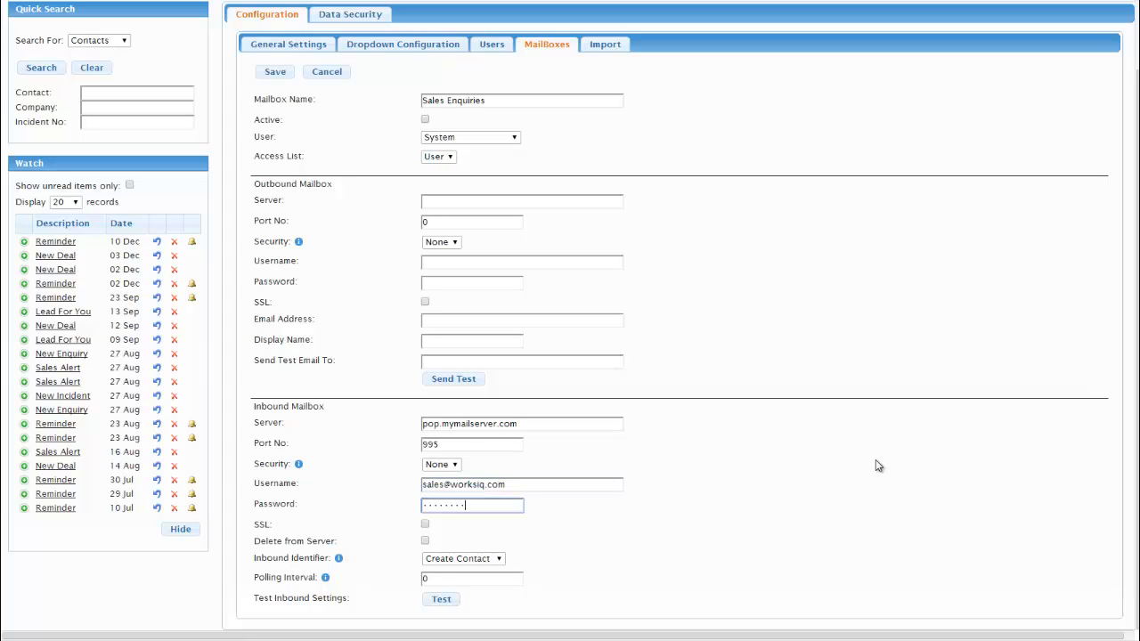
{"action": "key", "text": "Tab"}
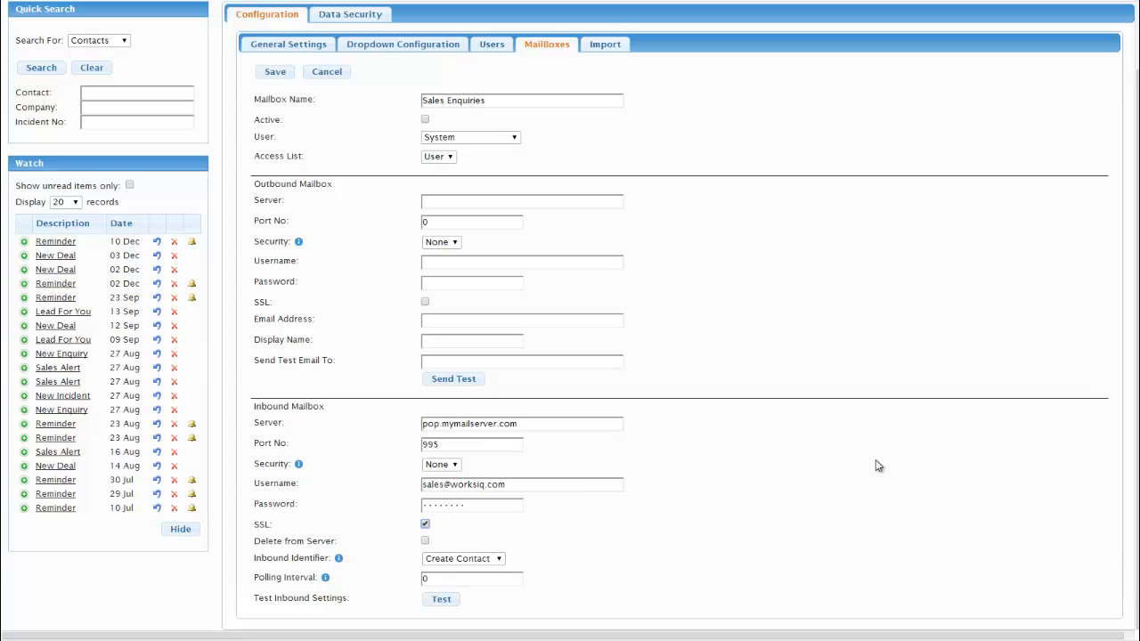
{"action": "key", "text": "Tab"}
{"action": "key", "text": "space"}
Set the inbound identifier to Formatted Email and polling interval to 1, then save the mailbox.
{"action": "left_click", "coordinate": [501, 561]}
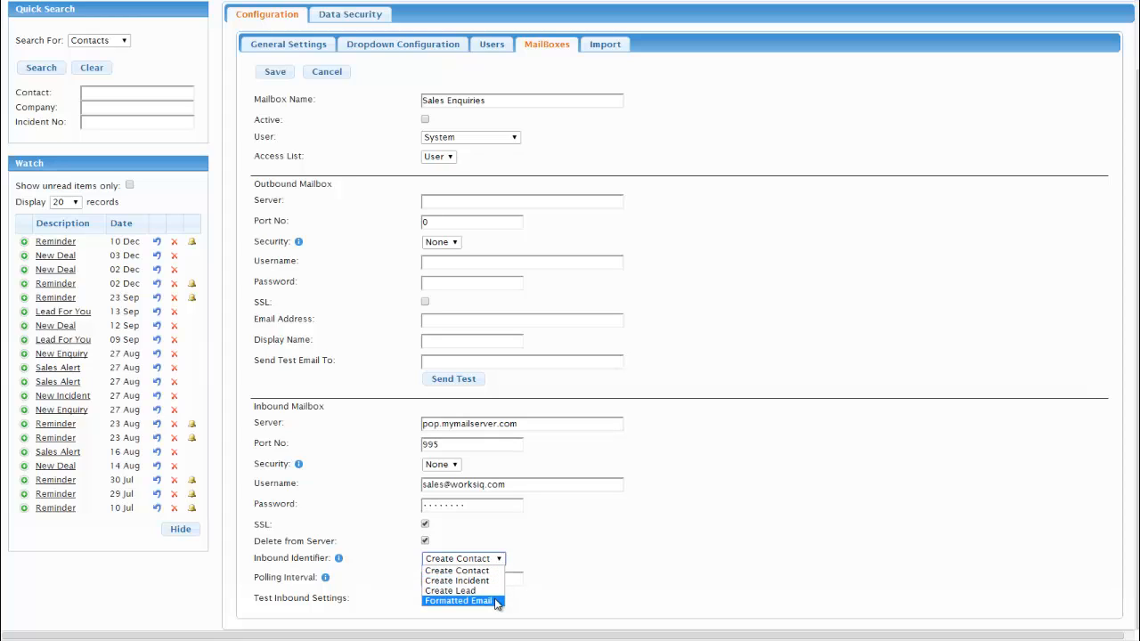
{"action": "left_click", "coordinate": [495, 601]}
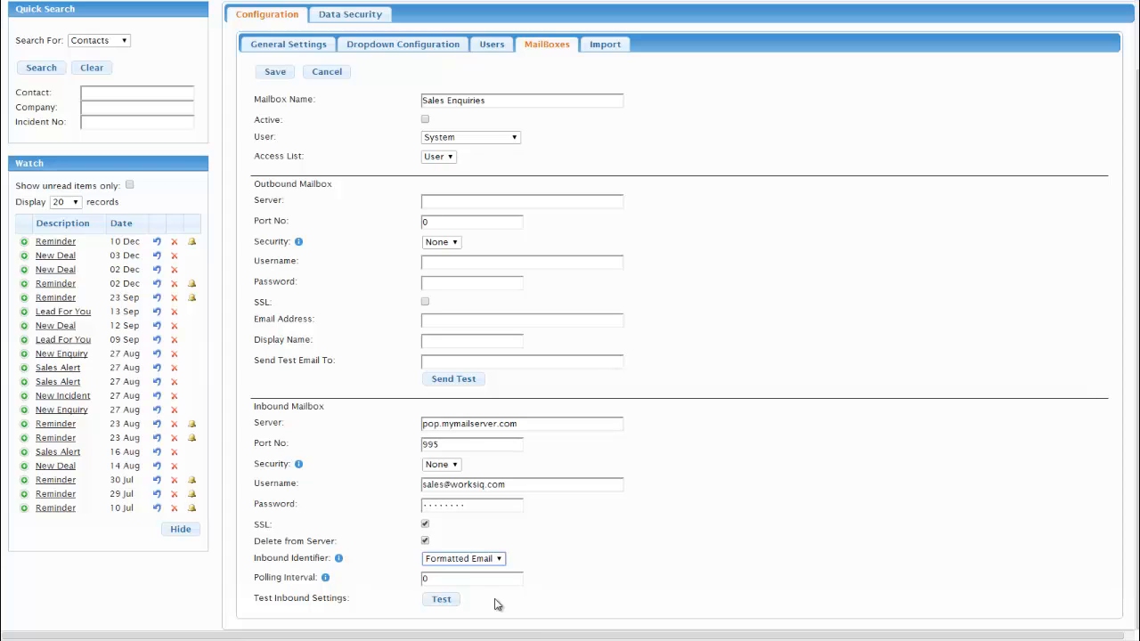
{"action": "double_click", "coordinate": [422, 579]}
{"action": "type", "text": "1"}
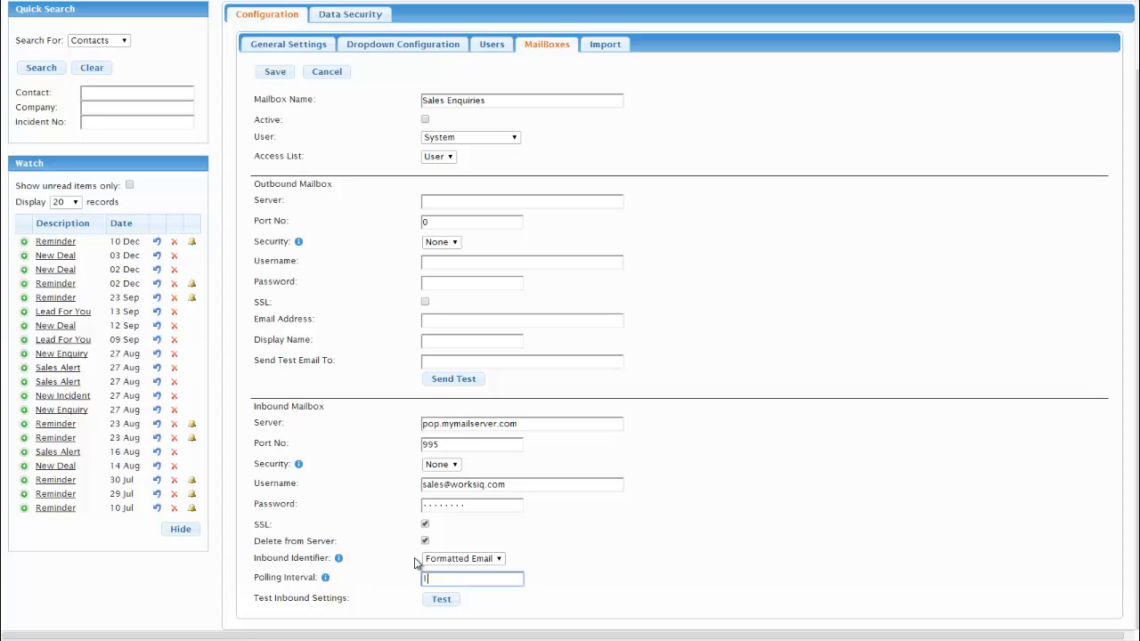
{"action": "left_click", "coordinate": [274, 75]}
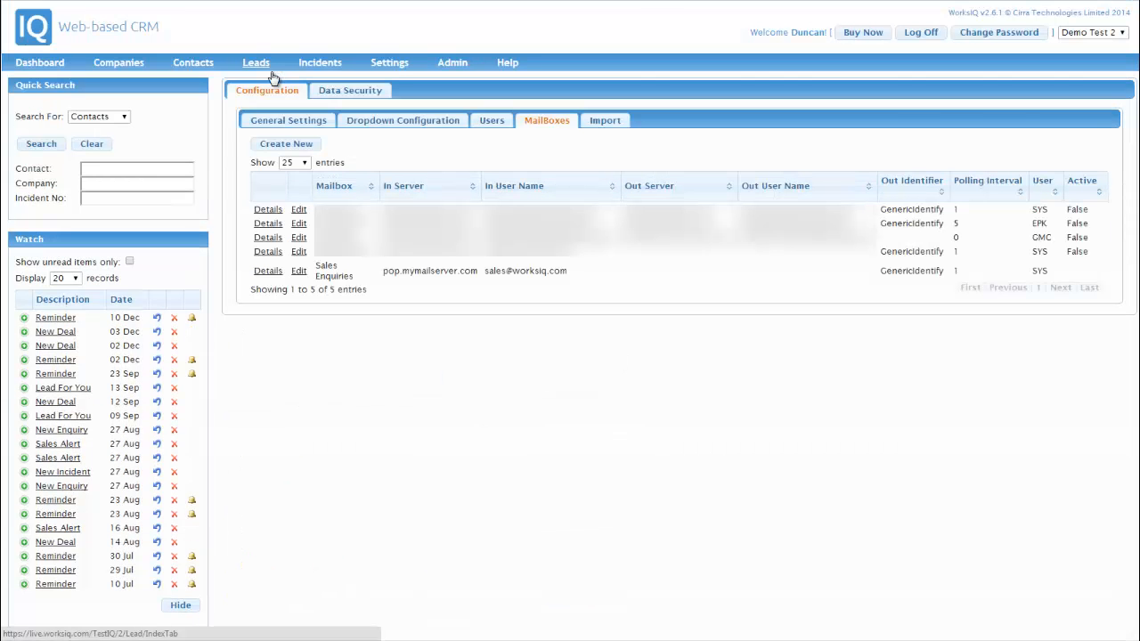
Reopen Sales Enquiries, test its inbound settings until Success, then cancel back to the mailbox list.
{"action": "left_click", "coordinate": [299, 272]}
{"action": "scroll", "coordinate": [382, 362], "scroll_direction": "down", "scroll_amount": 2}
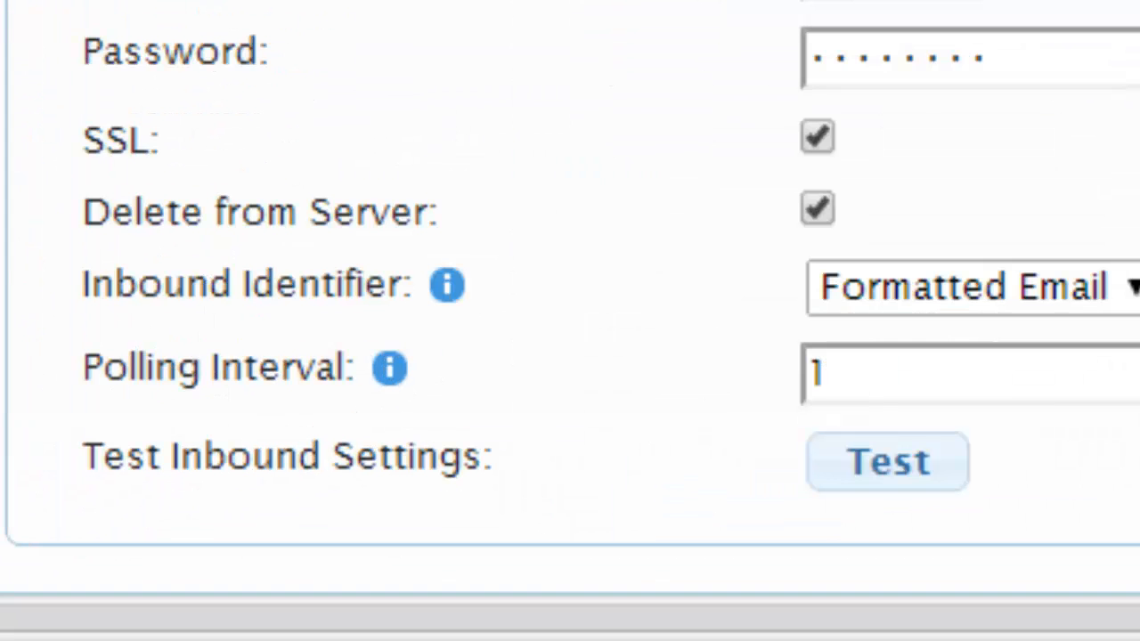
{"action": "left_click", "coordinate": [901, 472]}
{"action": "scroll", "coordinate": [899, 472], "scroll_direction": "down", "scroll_amount": 2}
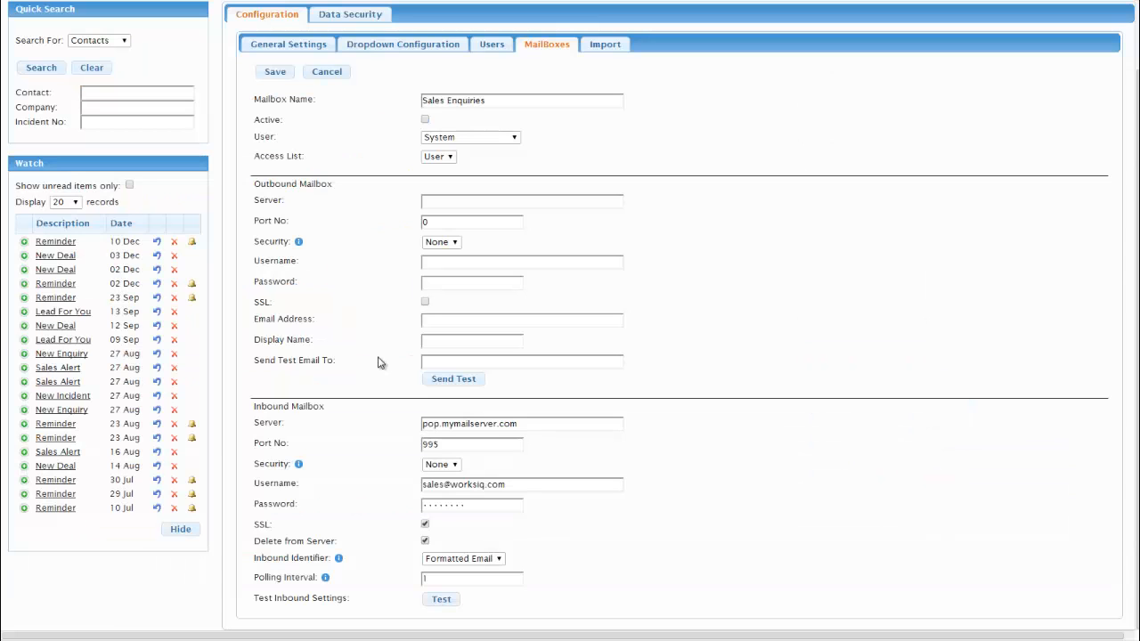
{"action": "left_click", "coordinate": [441, 598]}
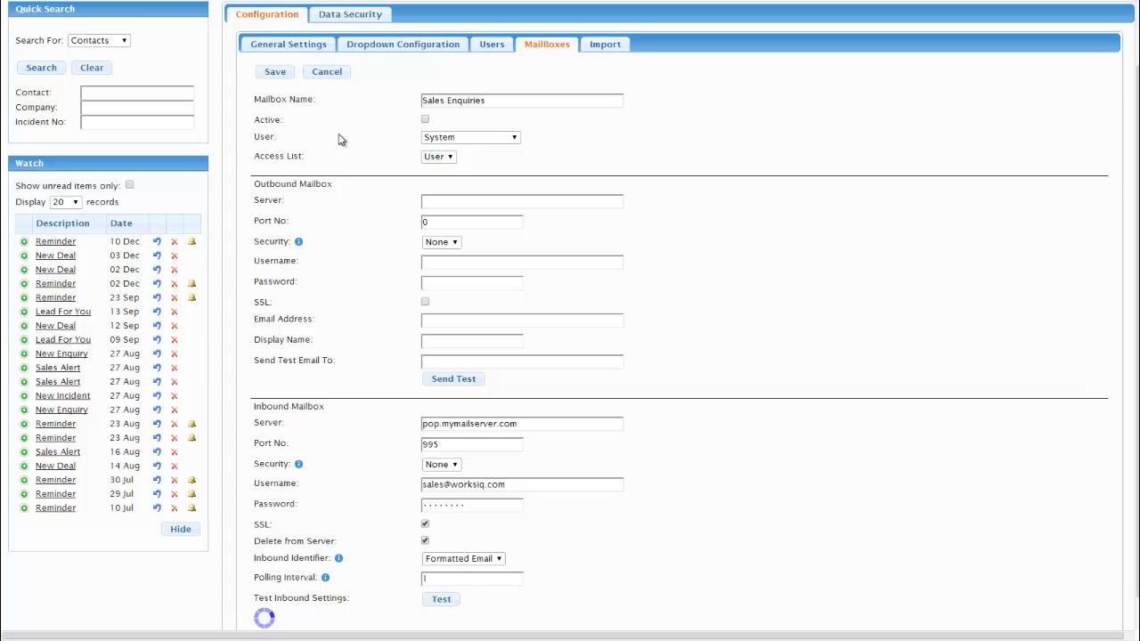
{"action": "left_click", "coordinate": [330, 74]}
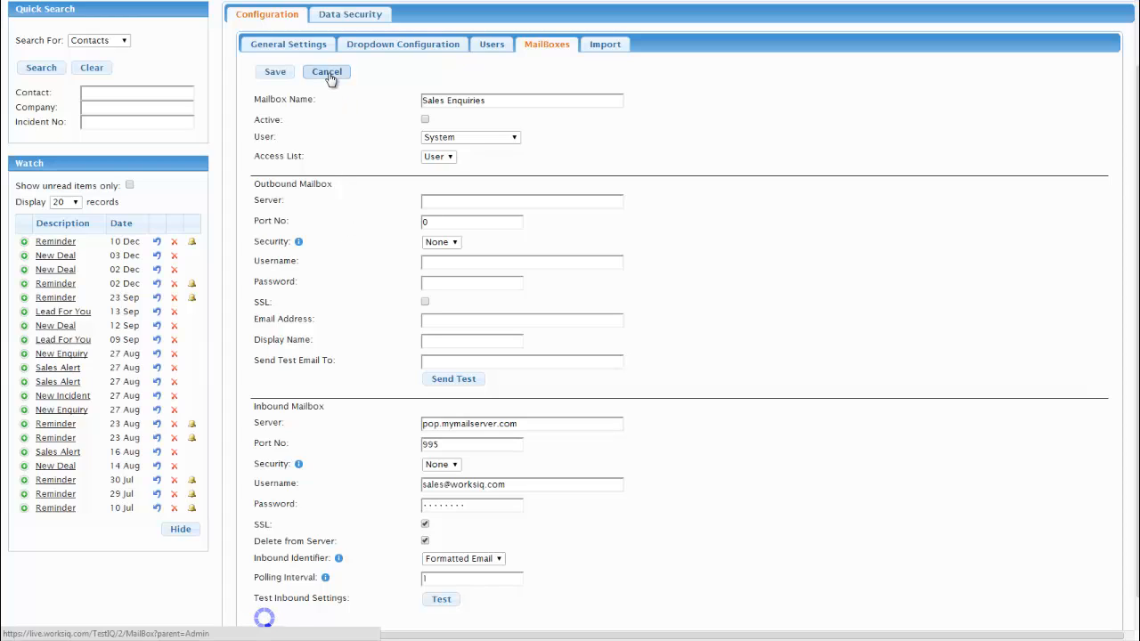
{"action": "left_click", "coordinate": [330, 75]}
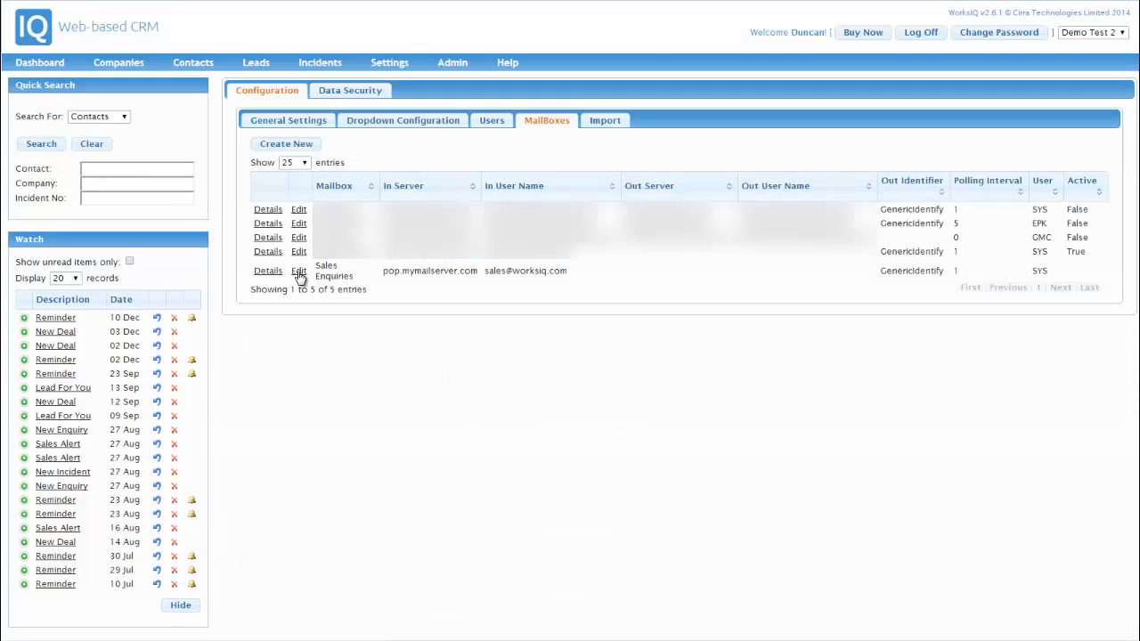
Tick Active on the Sales Enquiries mailbox and save it.
{"action": "left_click", "coordinate": [298, 272]}
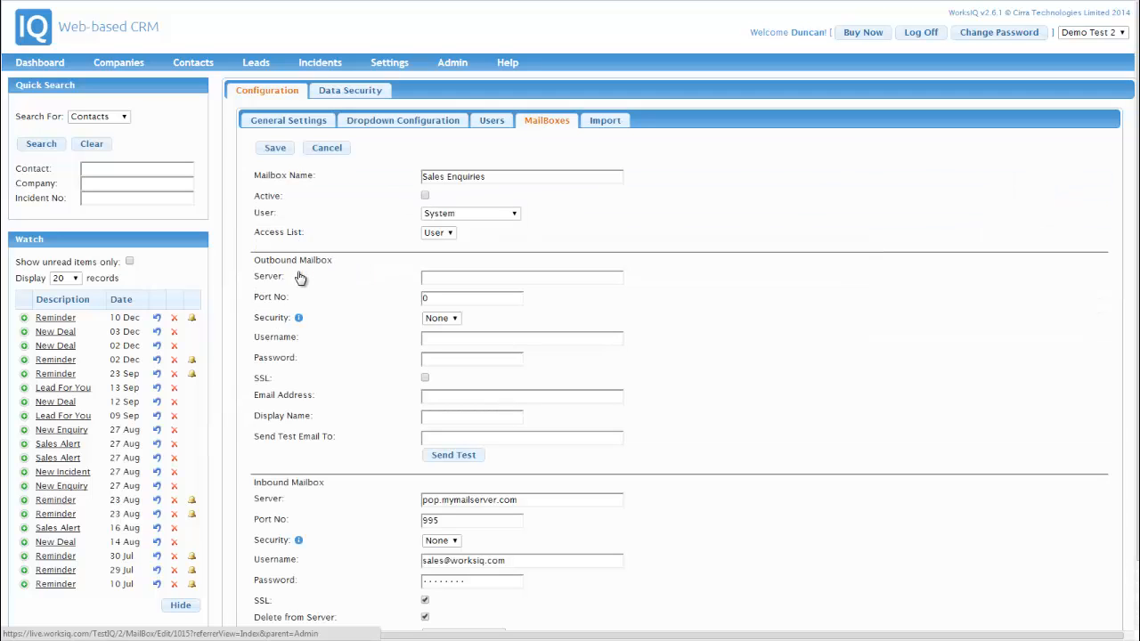
{"action": "left_click", "coordinate": [425, 195]}
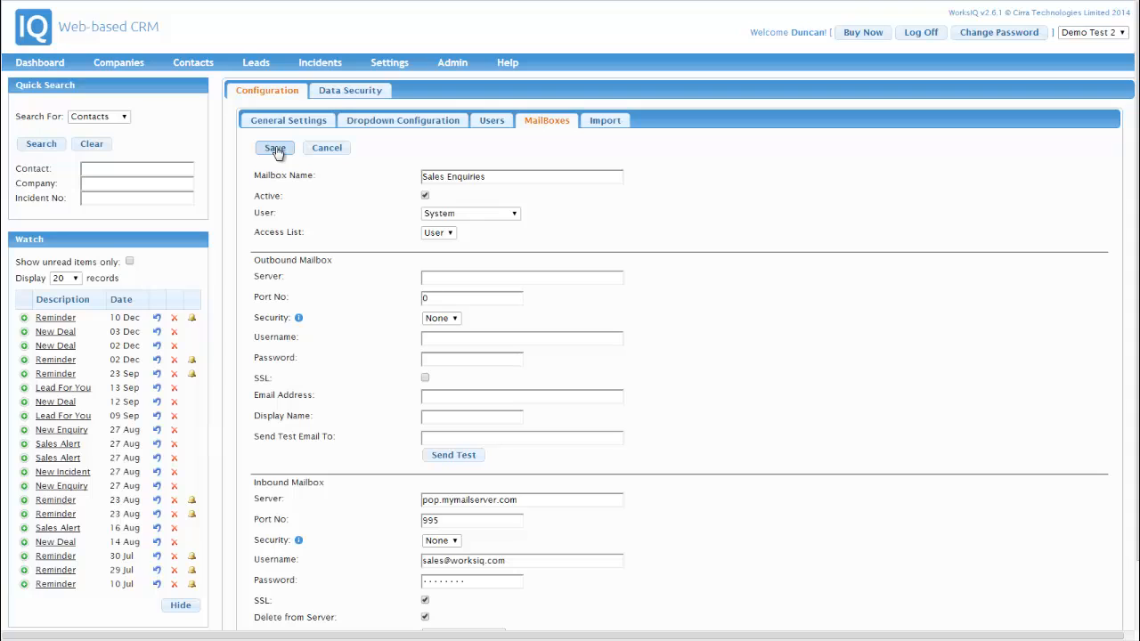
{"action": "left_click", "coordinate": [275, 150]}
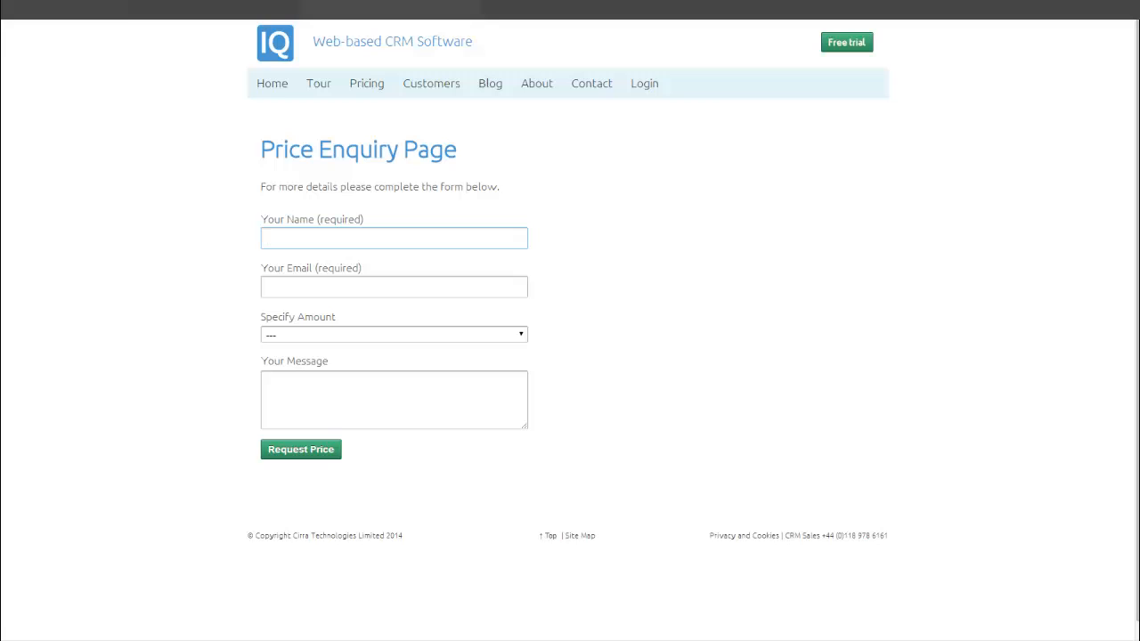
Submit a 20 x Units price enquiry with the enquirer's name, e-mail and 'How long do you take to ship?'.
{"action": "key", "text": "Tab"}
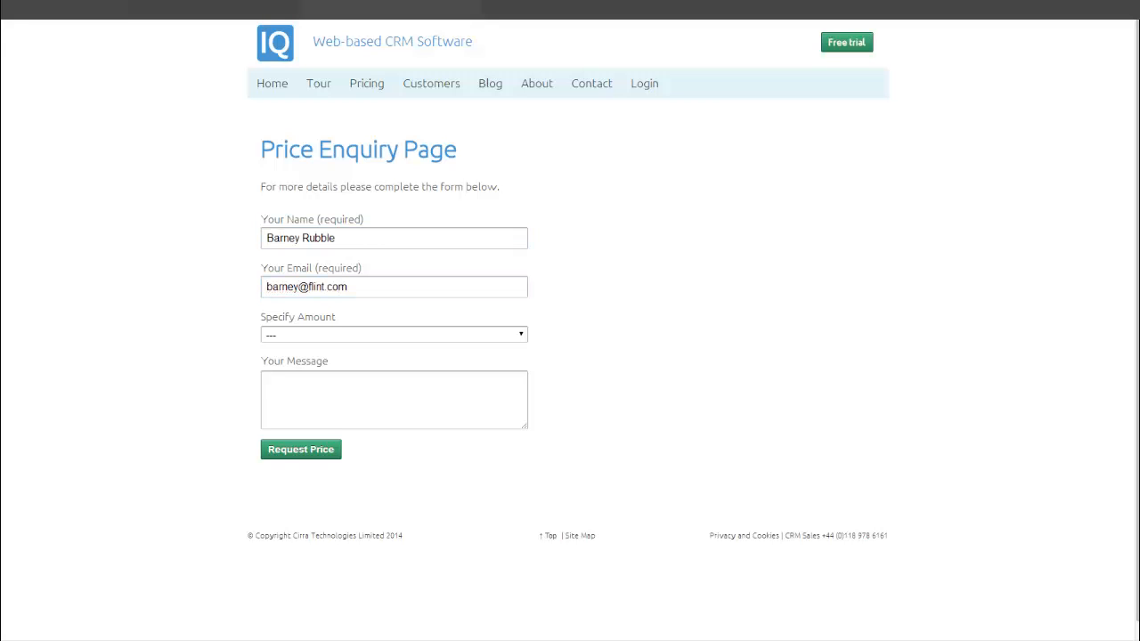
{"action": "left_click", "coordinate": [295, 334]}
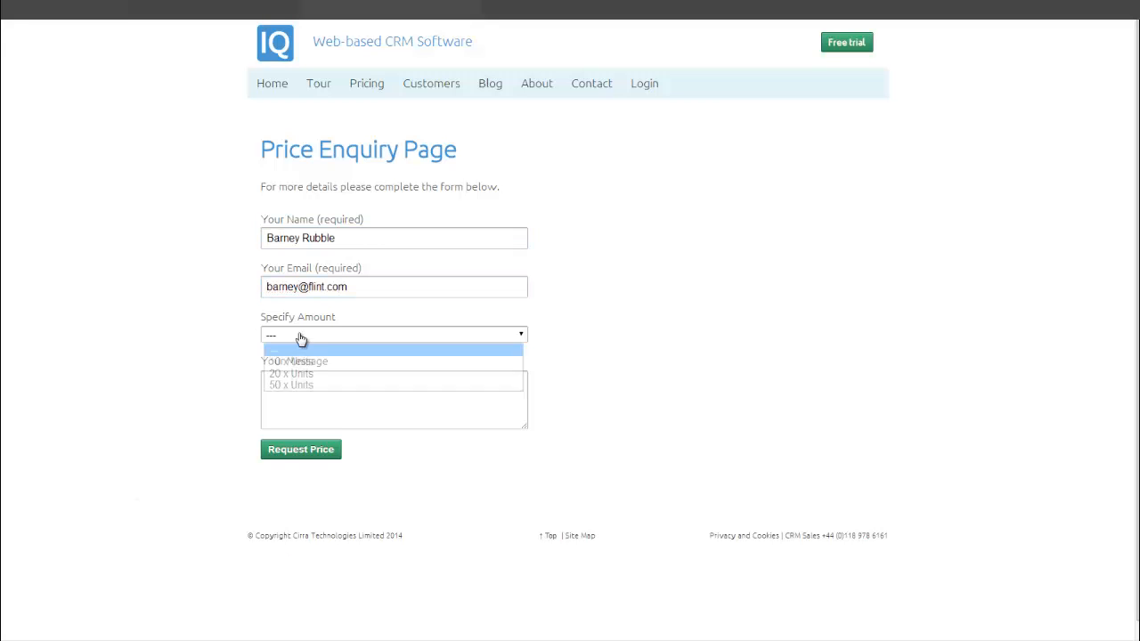
{"action": "left_click", "coordinate": [294, 379]}
{"action": "left_click", "coordinate": [295, 379]}
{"action": "type", "text": "How long do you take to ship?"}
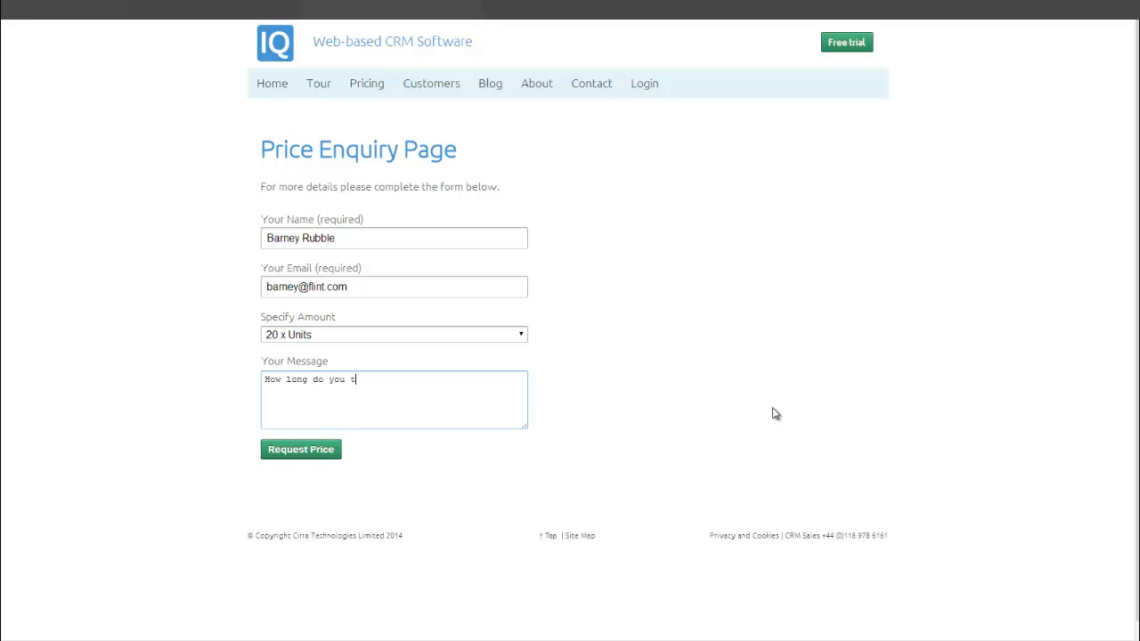
{"action": "left_click", "coordinate": [308, 448]}
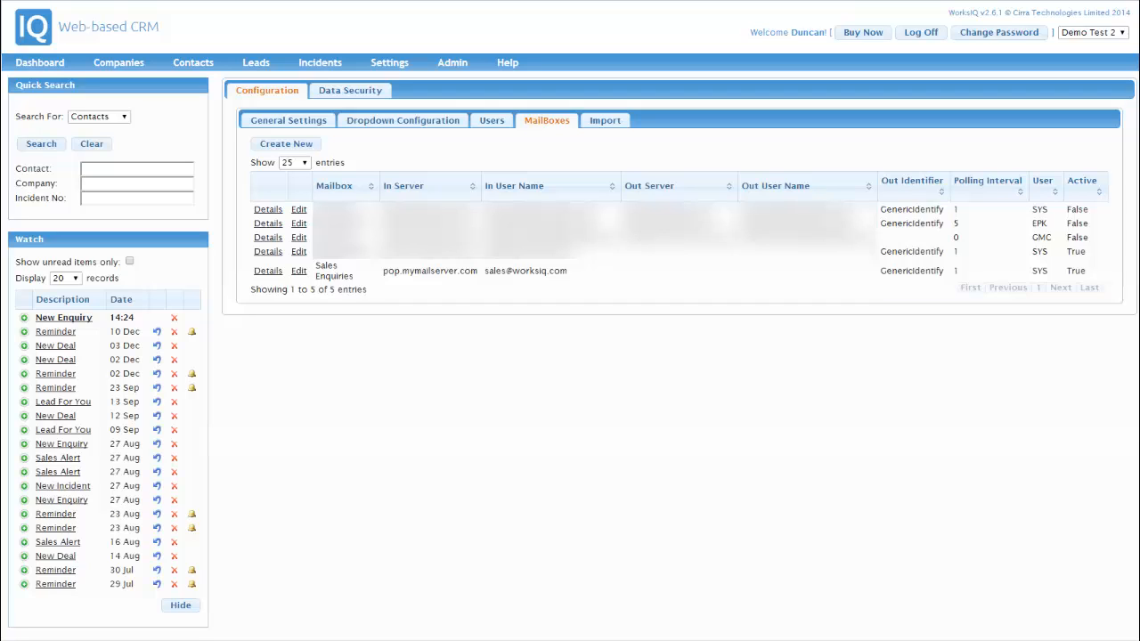
Open the New Enquiry received at 14:24 from the watch list.
{"action": "left_click", "coordinate": [79, 320]}
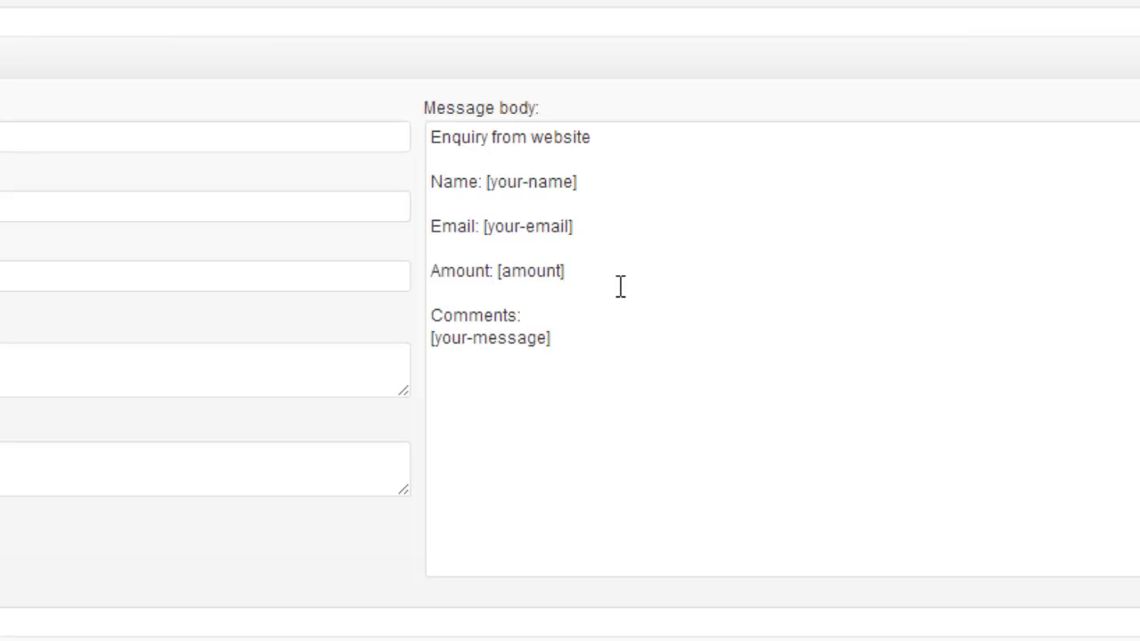
Insert 'WorksIQFormatted', 'Lead: 1' and 'Contact: 2' lines atop the message body, and change 'Name:' to 'FullName:'.
{"action": "left_click", "coordinate": [430, 140]}
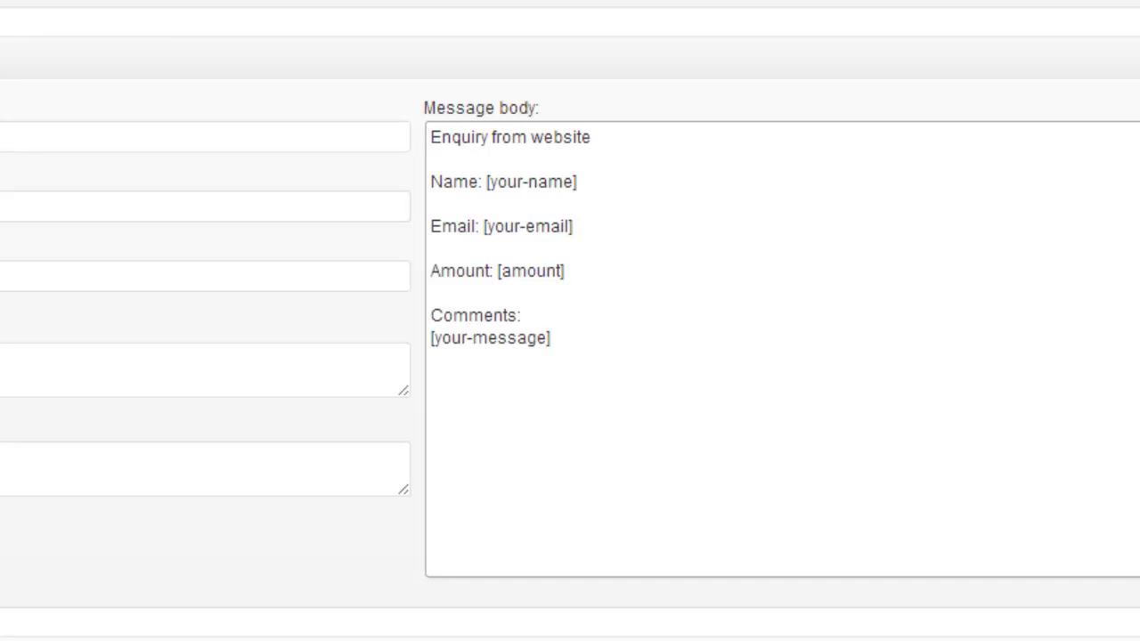
{"action": "key", "text": "Return"}
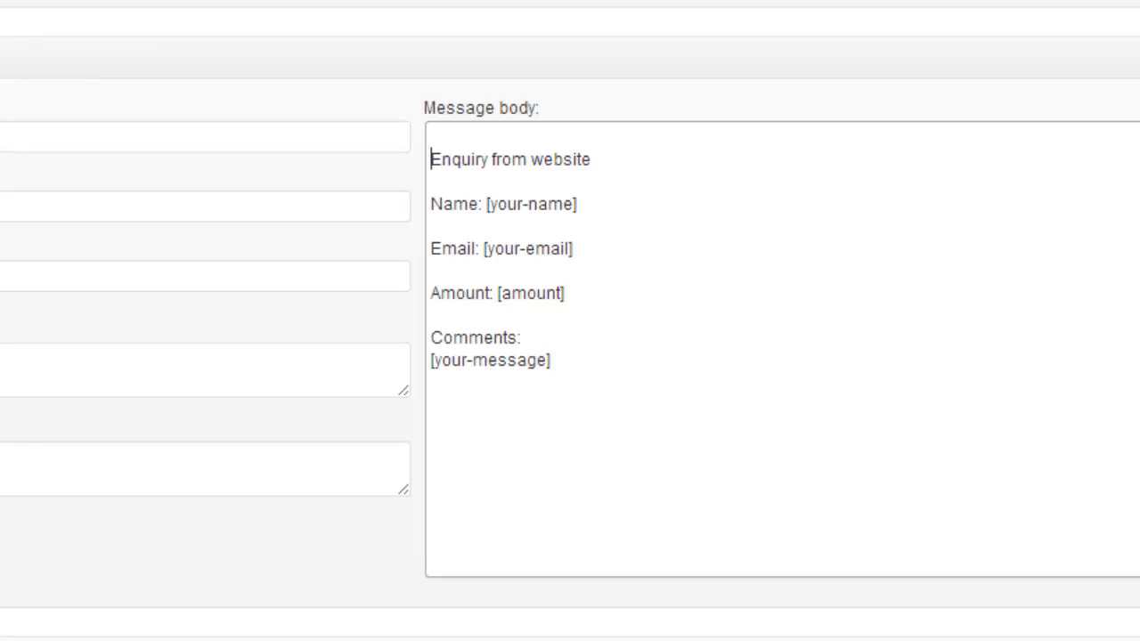
{"action": "key", "text": "Up"}
{"action": "type", "text": "WorksIQ"}
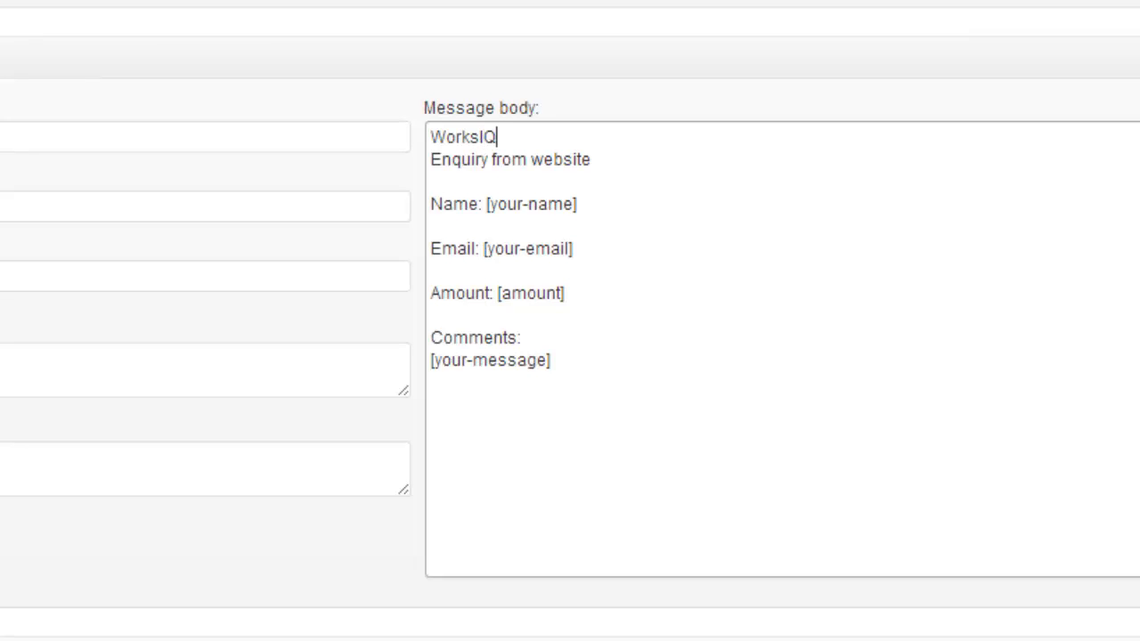
{"action": "type", "text": "Formatte"}
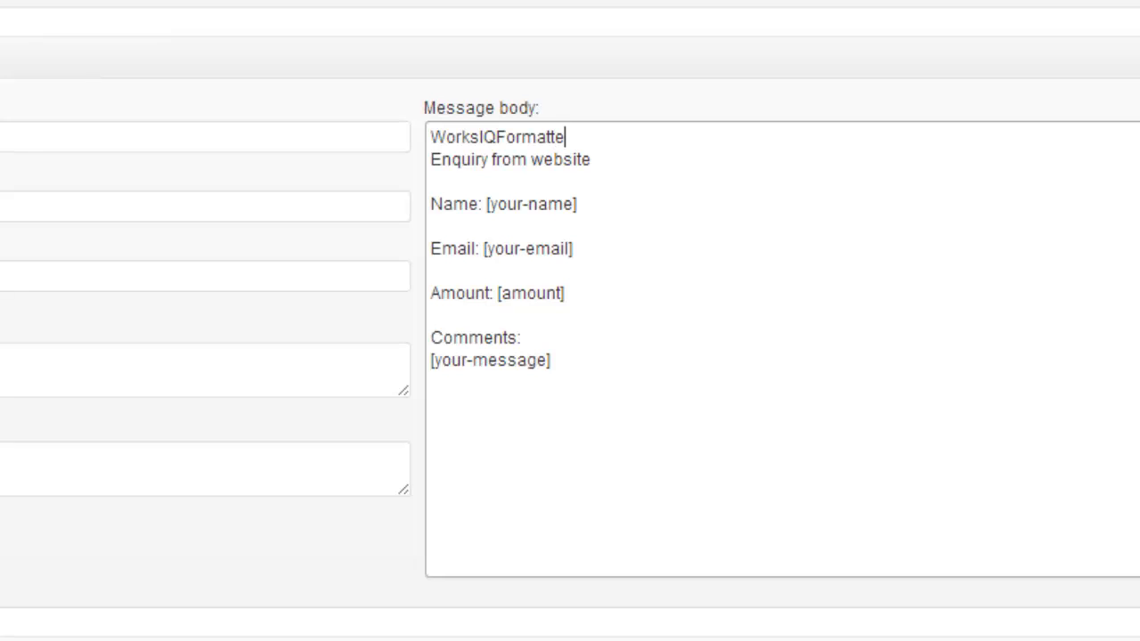
{"action": "type", "text": "d"}
{"action": "key", "text": "Return"}
{"action": "type", "text": "Lea"}
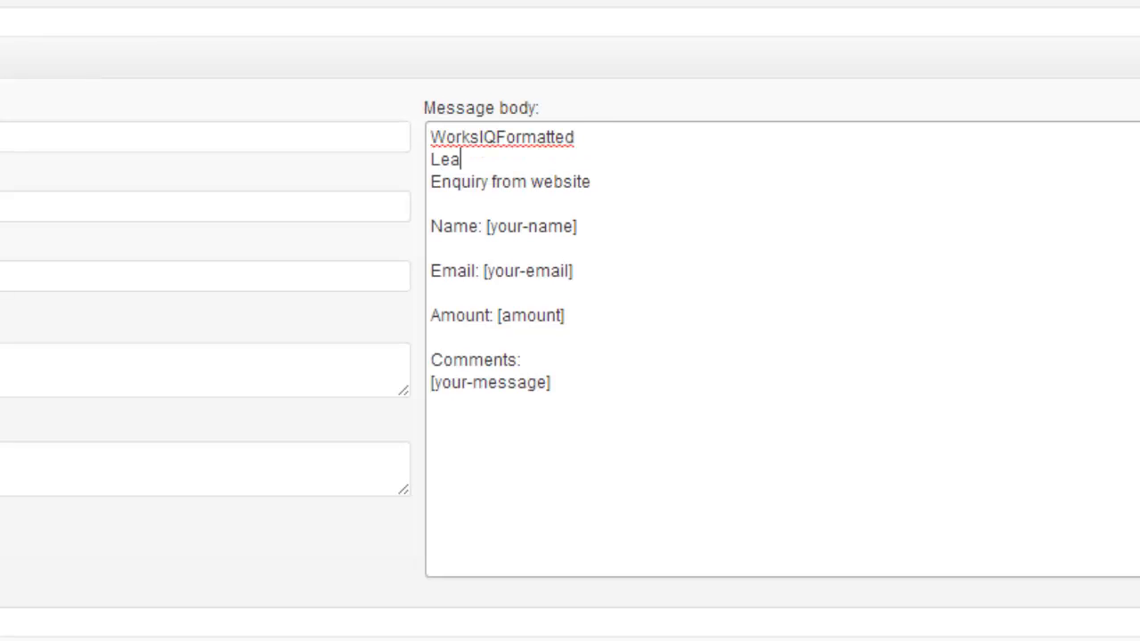
{"action": "type", "text": "d: 1"}
{"action": "key", "text": "Return"}
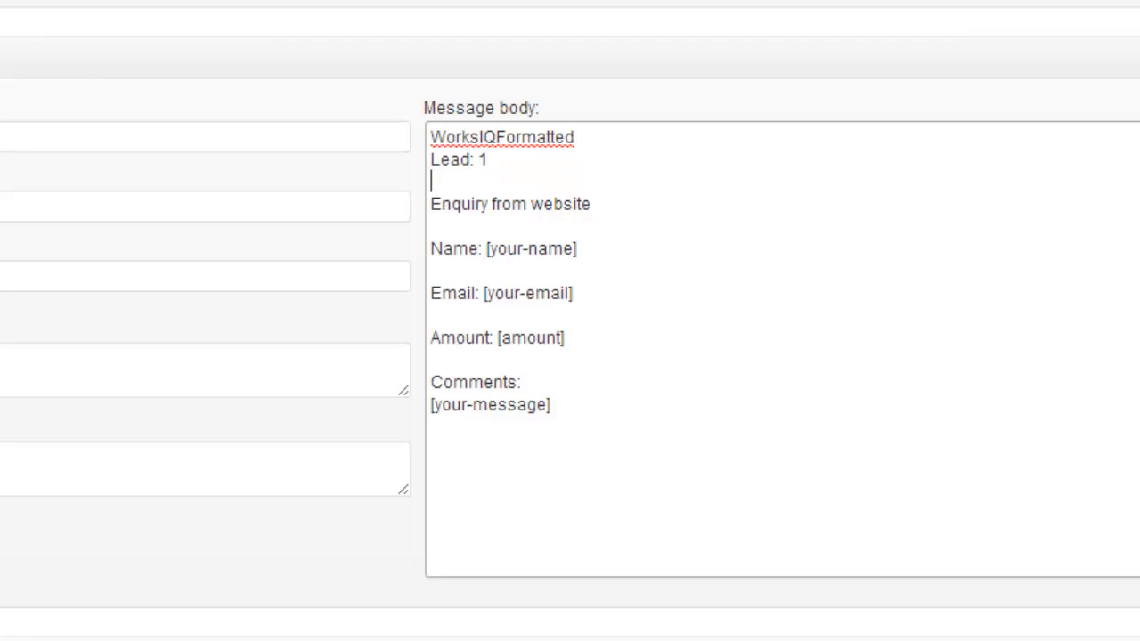
{"action": "type", "text": "Contact: 2"}
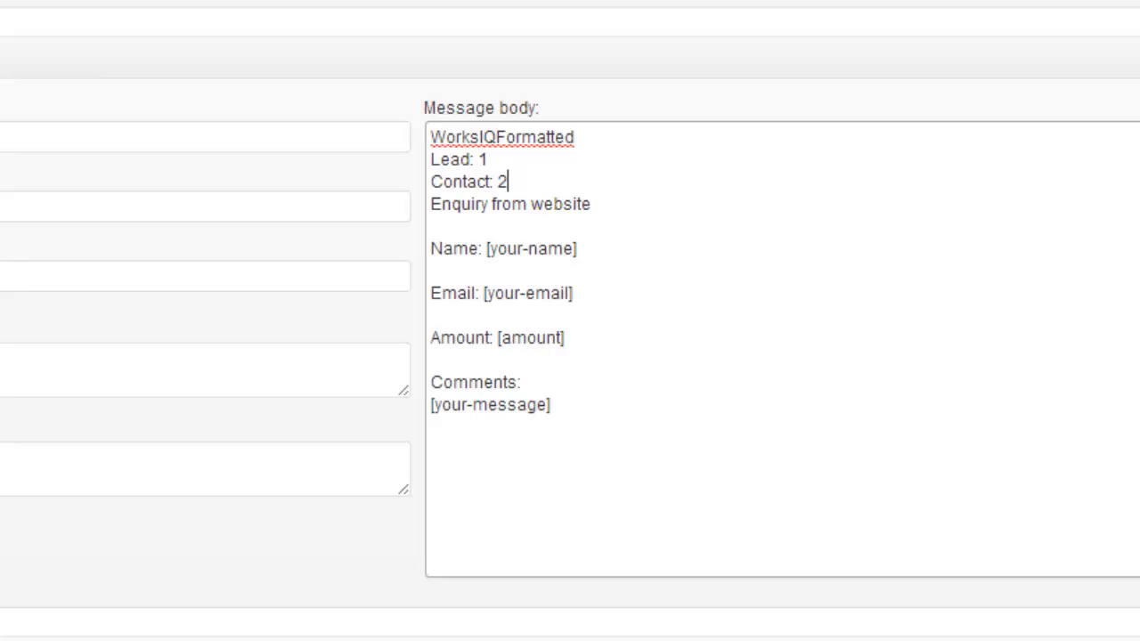
{"action": "key", "text": "Return"}
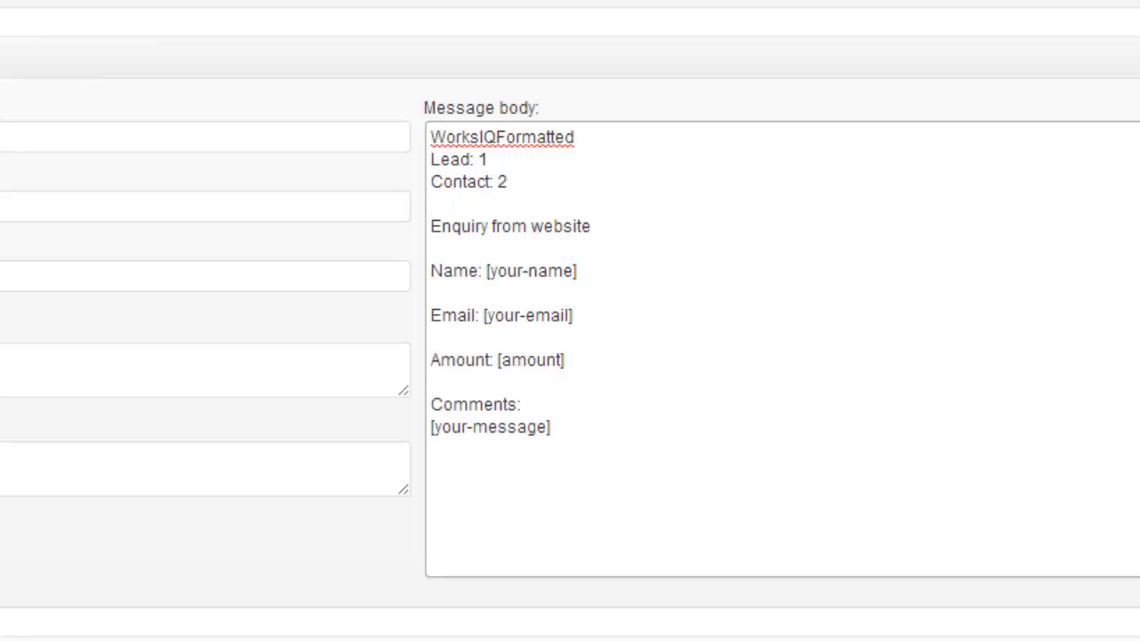
{"action": "key", "text": "Down"}
{"action": "key", "text": "Down"}
{"action": "key", "text": "Down"}
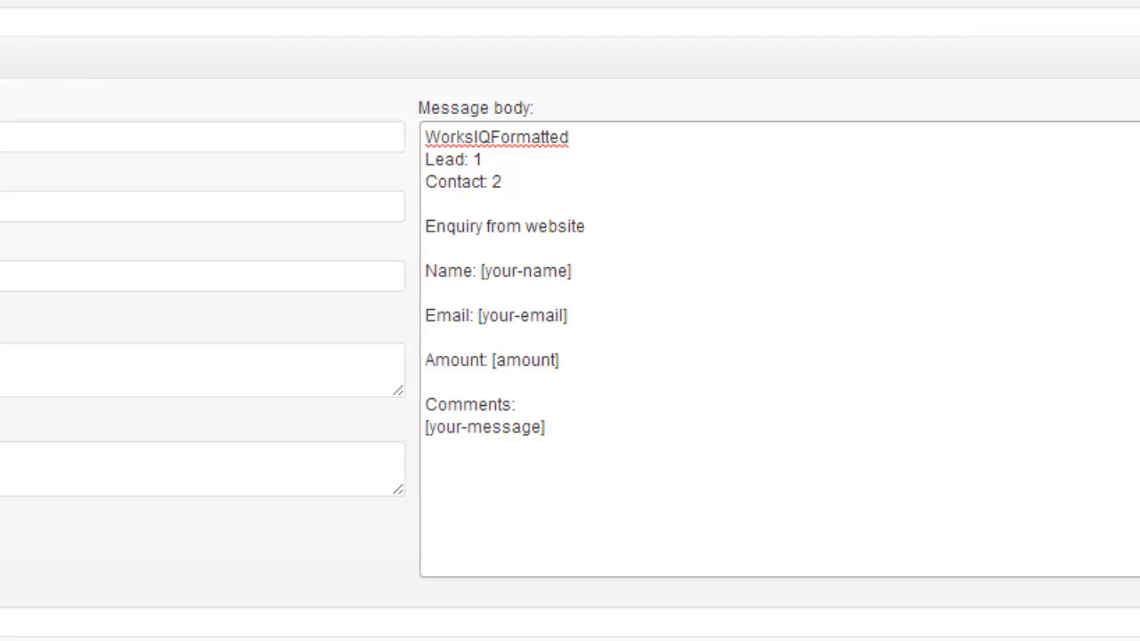
{"action": "type", "text": "Full"}
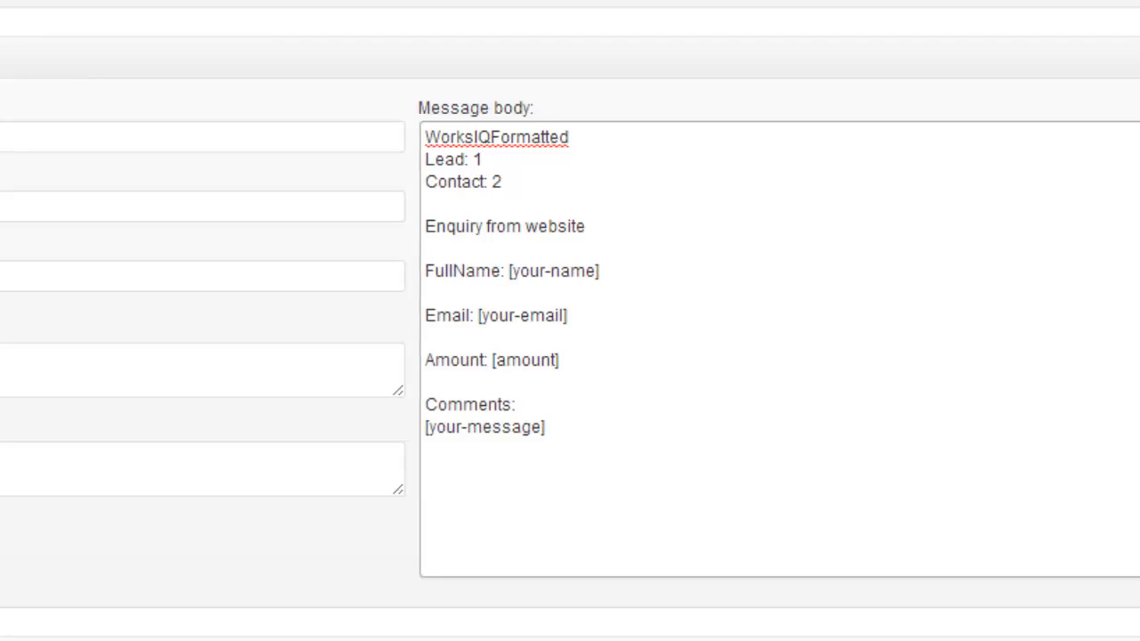
Change the Amount line to 'LeadTitle: [amount] units required'.
{"action": "key", "text": "Down"}
{"action": "key", "text": "Down"}
{"action": "key", "text": "Down"}
{"action": "key", "text": "Down"}
{"action": "key", "text": "Home"}
{"action": "type", "text": "LeadTitle"}
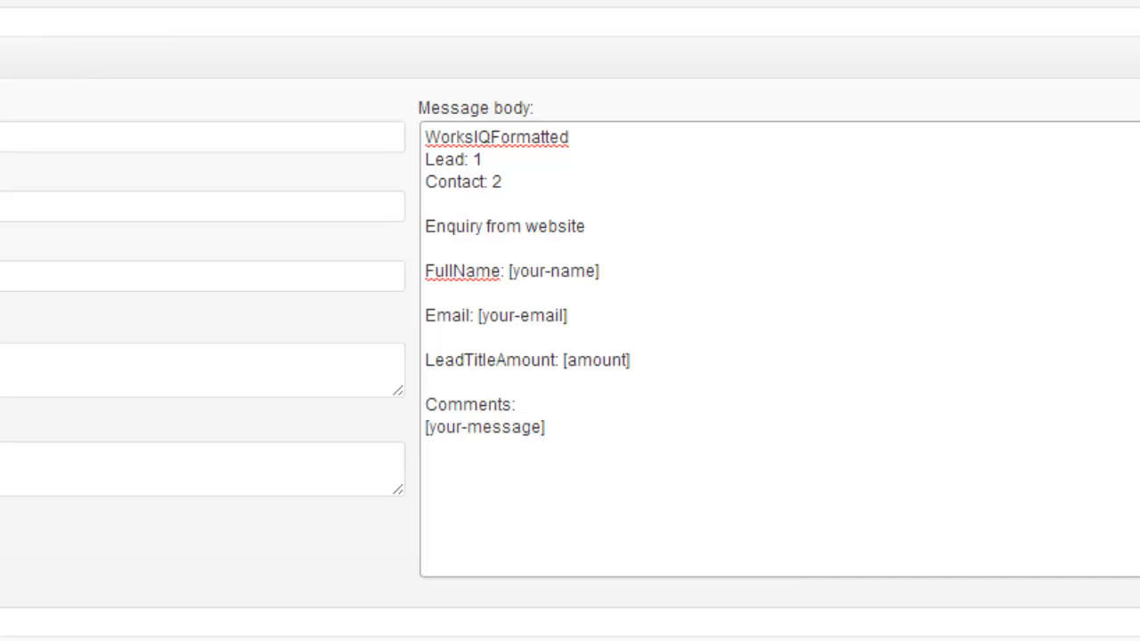
{"action": "type", "text": ":"}
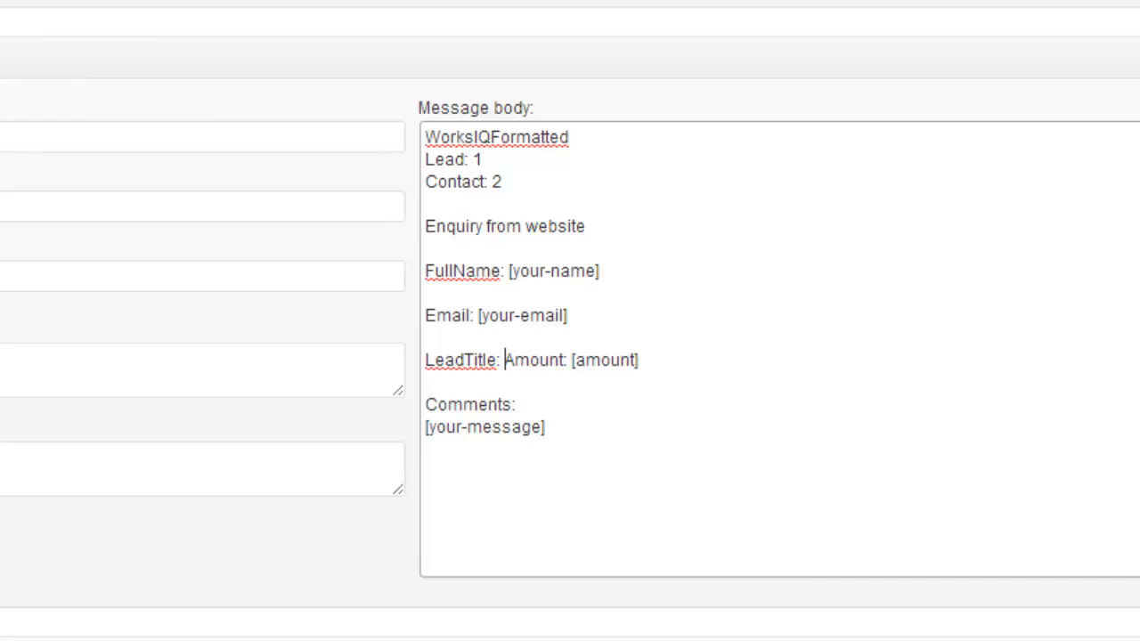
{"action": "key", "text": "ctrl+shift+Right"}
{"action": "key", "text": "Delete"}
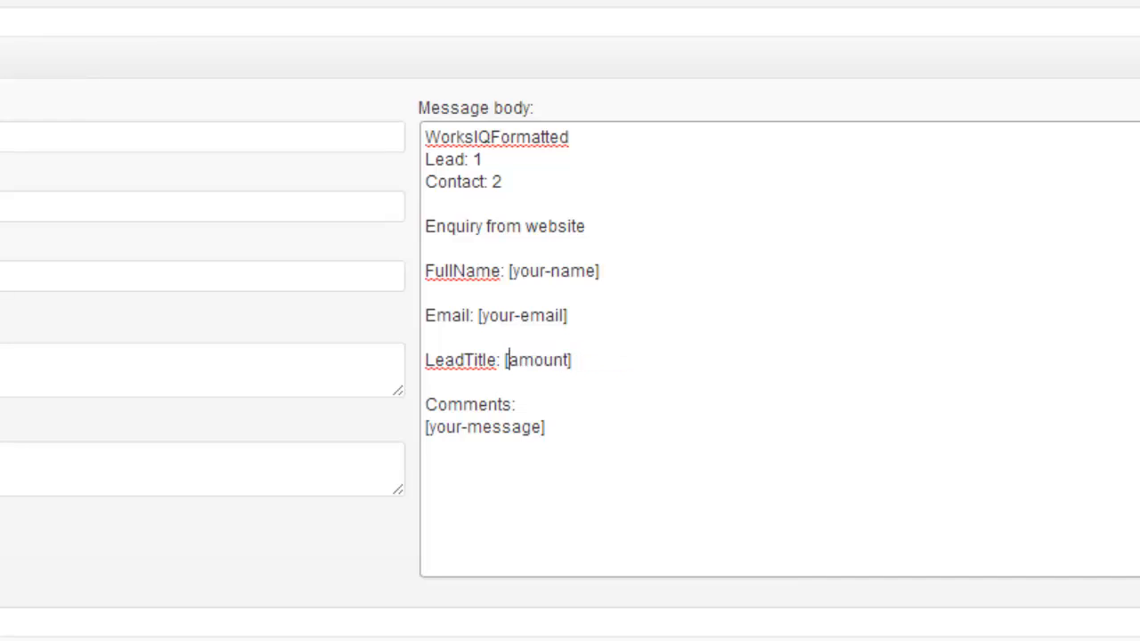
{"action": "key", "text": "Right"}
{"action": "key", "text": "End"}
{"action": "type", "text": "units required"}
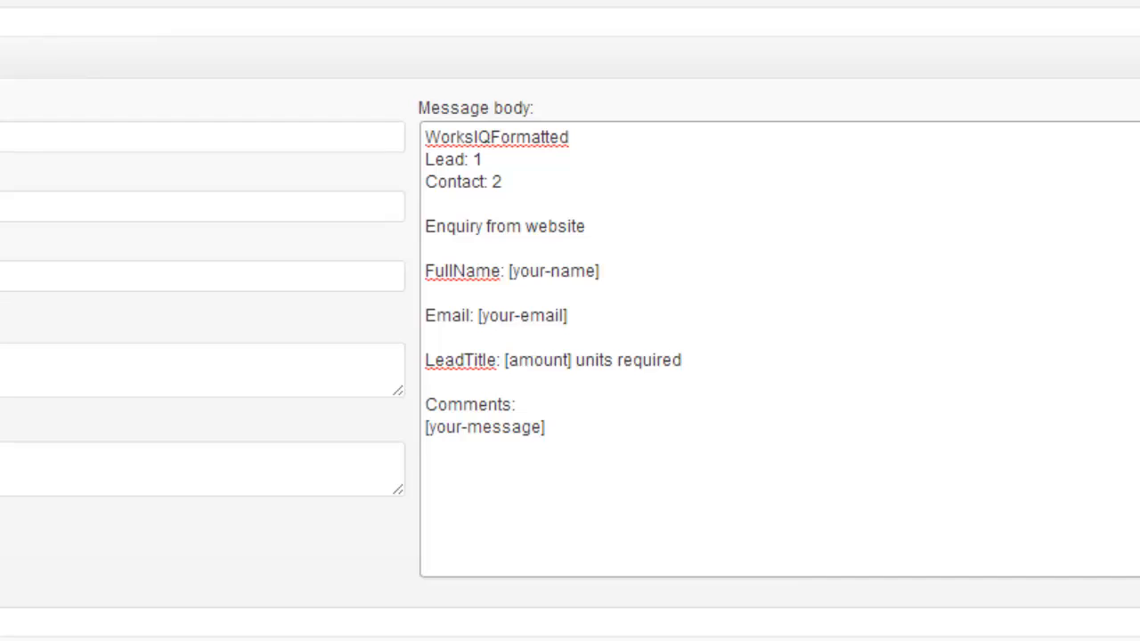
Replace the 'Comments:' label with 'LeadDescription:' before [your-message], adding a new line below.
{"action": "key", "text": "Down"}
{"action": "key", "text": "Down"}
{"action": "type", "text": "LeadDesc"}
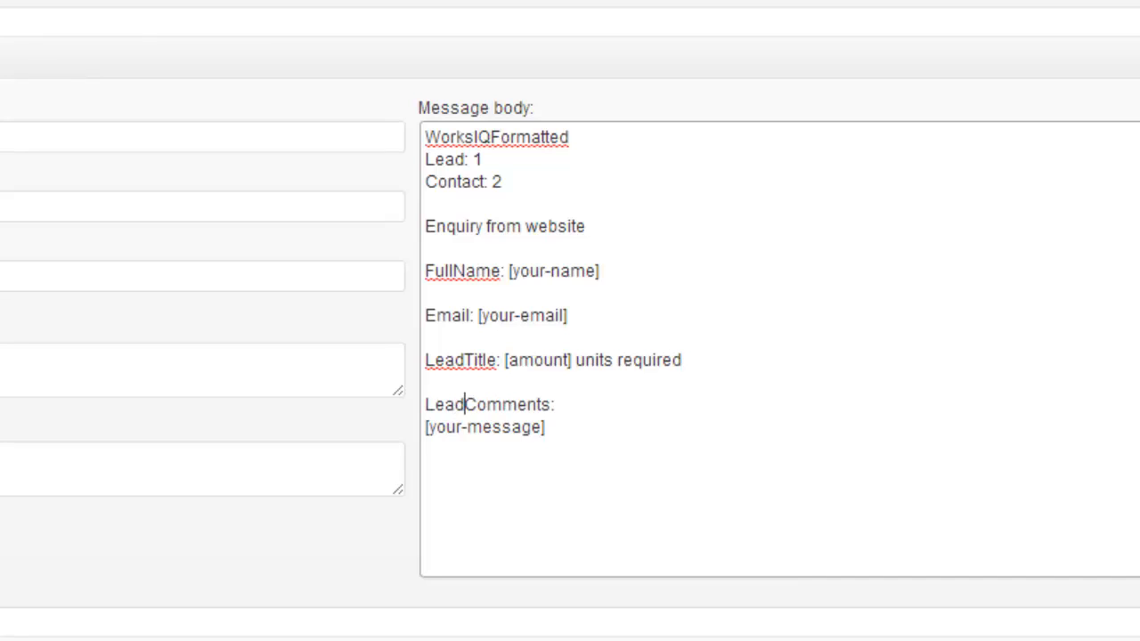
{"action": "type", "text": "ription"}
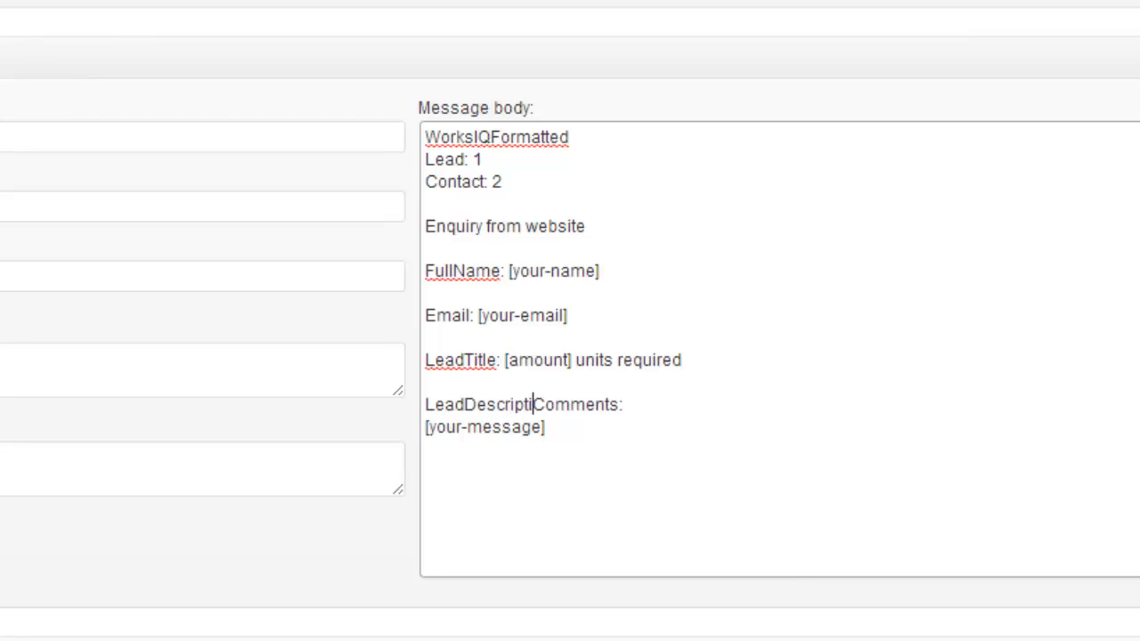
{"action": "type", "text": ":"}
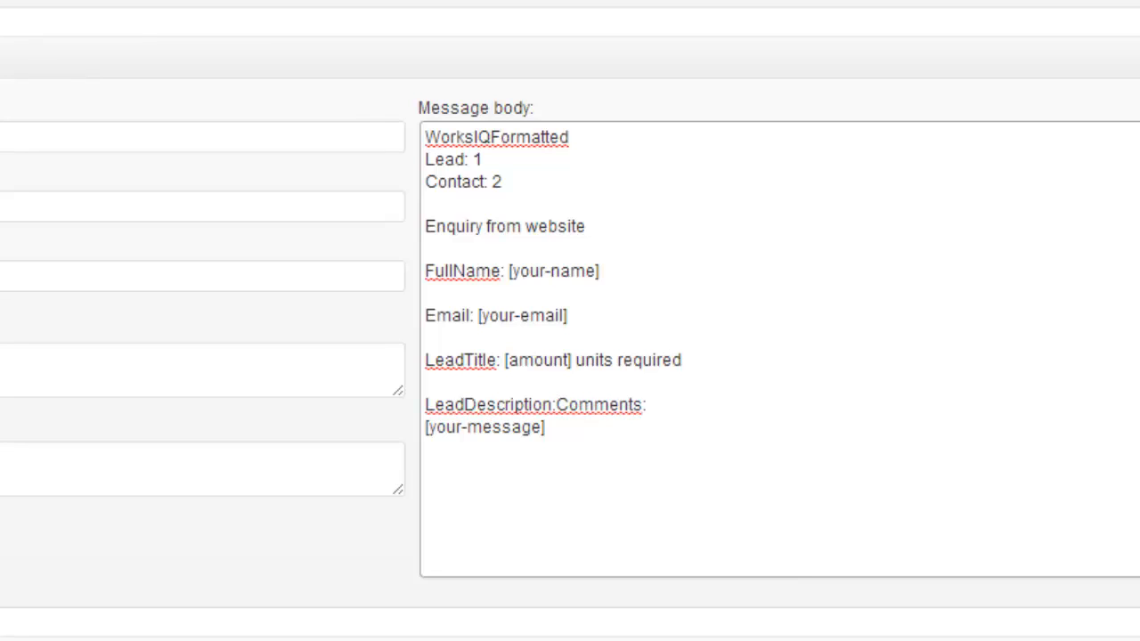
{"action": "key", "text": "shift+End"}
{"action": "key", "text": "shift+Right"}
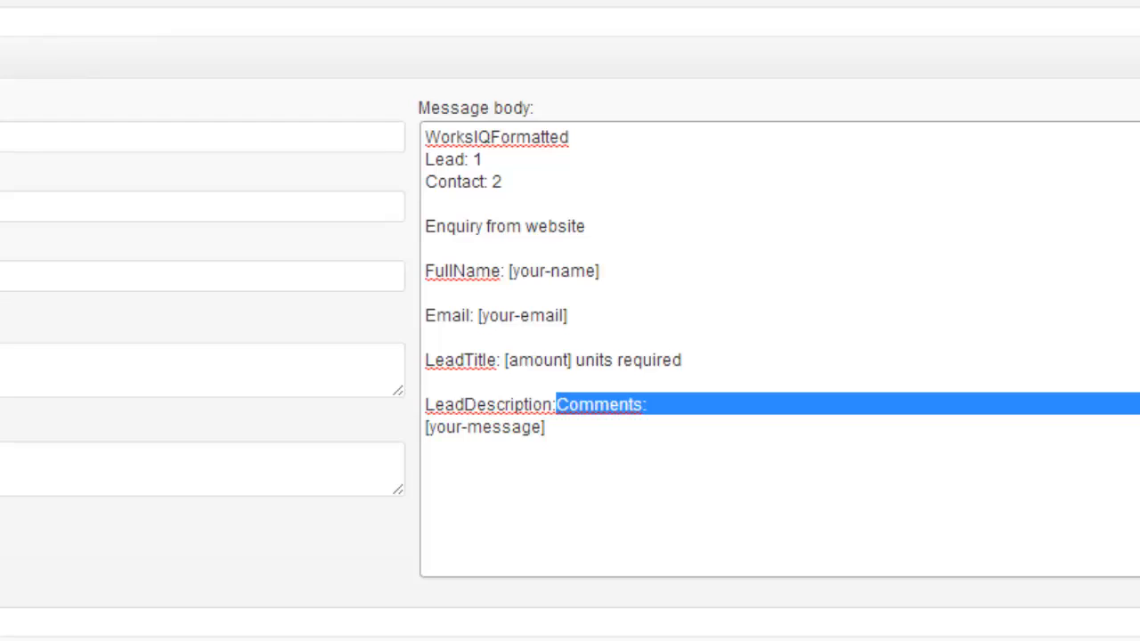
{"action": "key", "text": "Delete"}
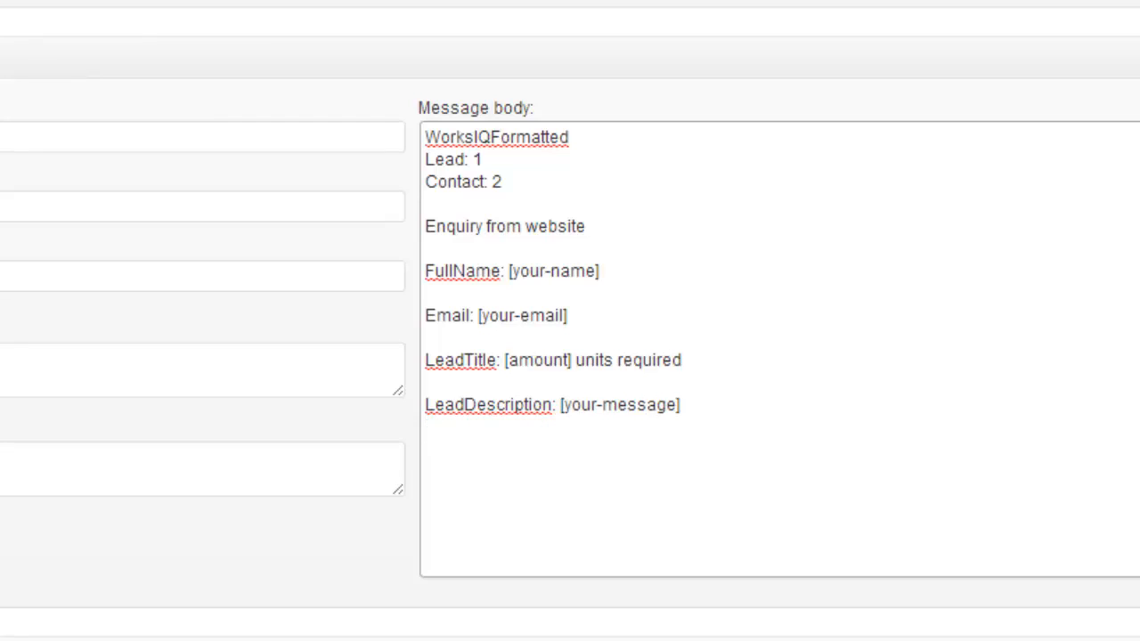
{"action": "key", "text": "End"}
{"action": "key", "text": "Return"}
Add a dashed separator with 'LeadSource:' and a 'LeadType:' line below LeadDescription in the email body.
{"action": "type", "text": "-----"}
{"action": "type", "text": "--------- "}
{"action": "type", "text": "Lead"}
{"action": "type", "text": "Source:"}
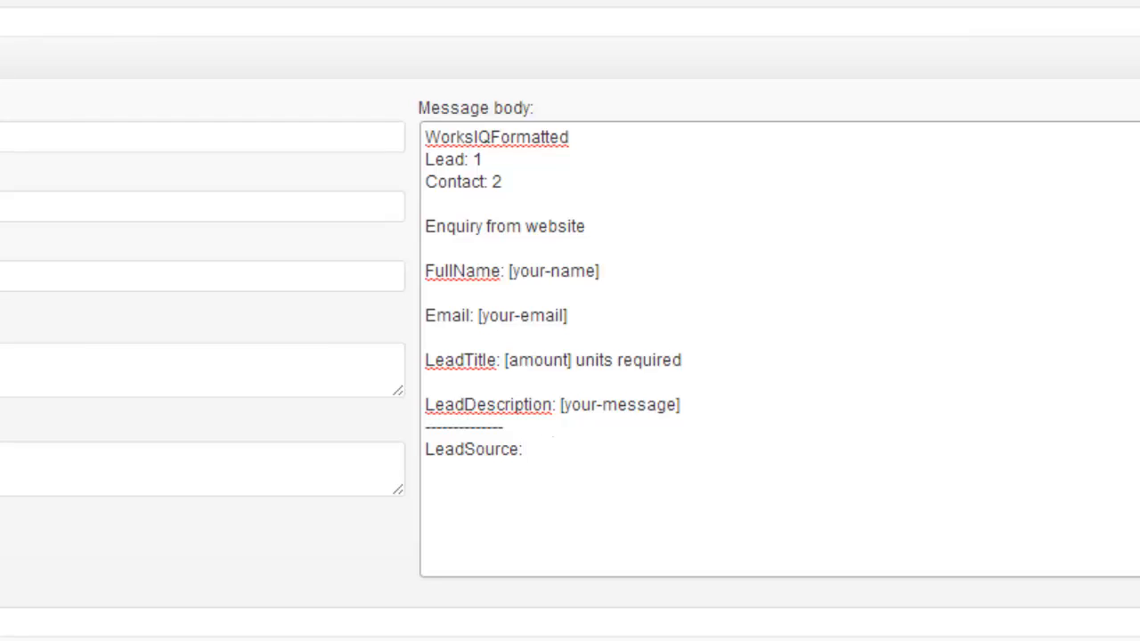
{"action": "key", "text": "Return"}
{"action": "type", "text": "LeadTy"}
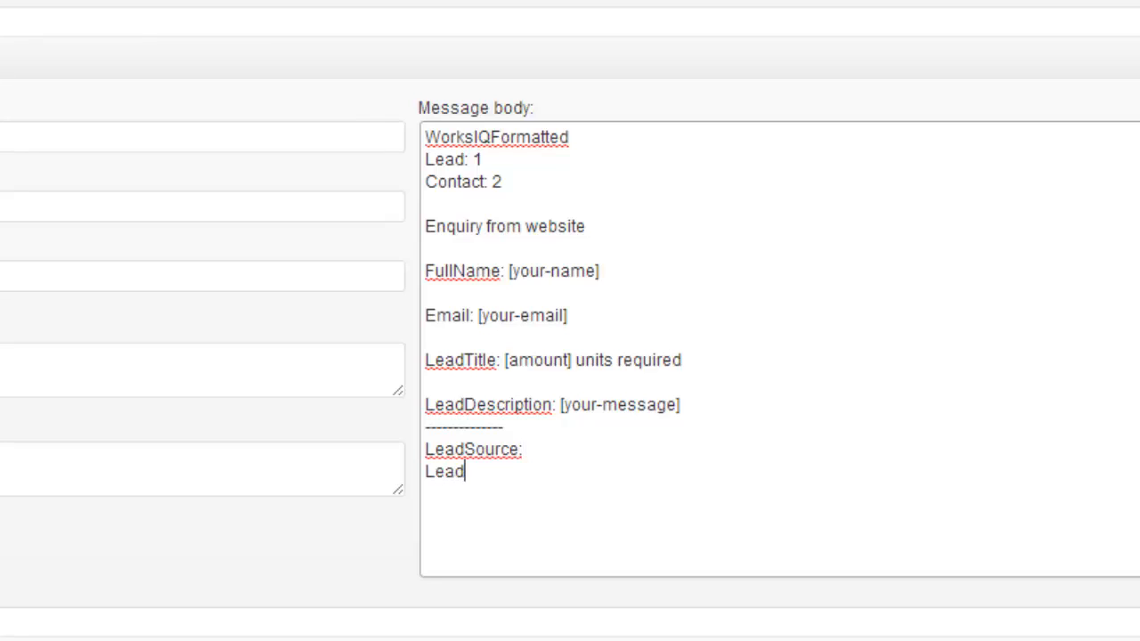
{"action": "type", "text": "pe:"}
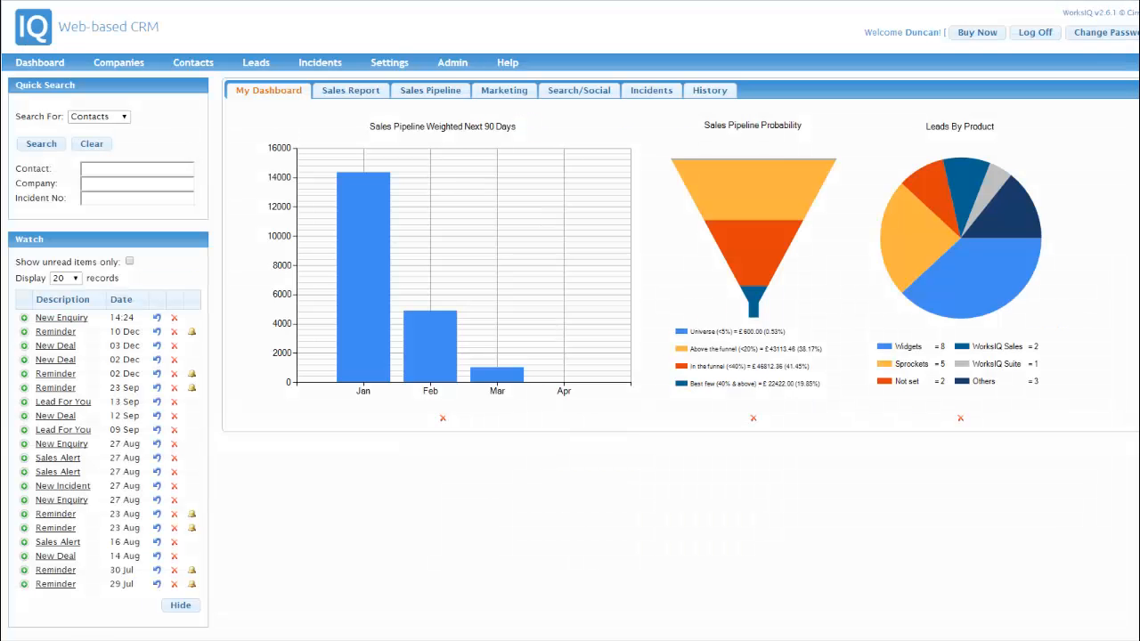
Open the lead Type pick list from Admin's Dropdown Configuration to view its codes.
{"action": "left_click", "coordinate": [457, 70]}
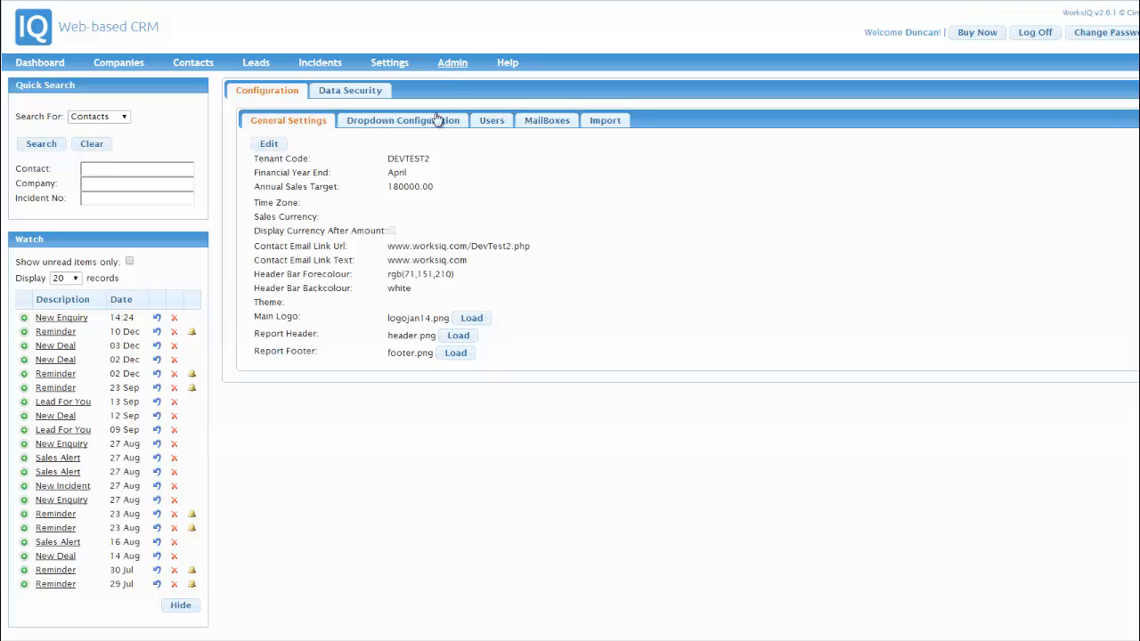
{"action": "left_click", "coordinate": [434, 122]}
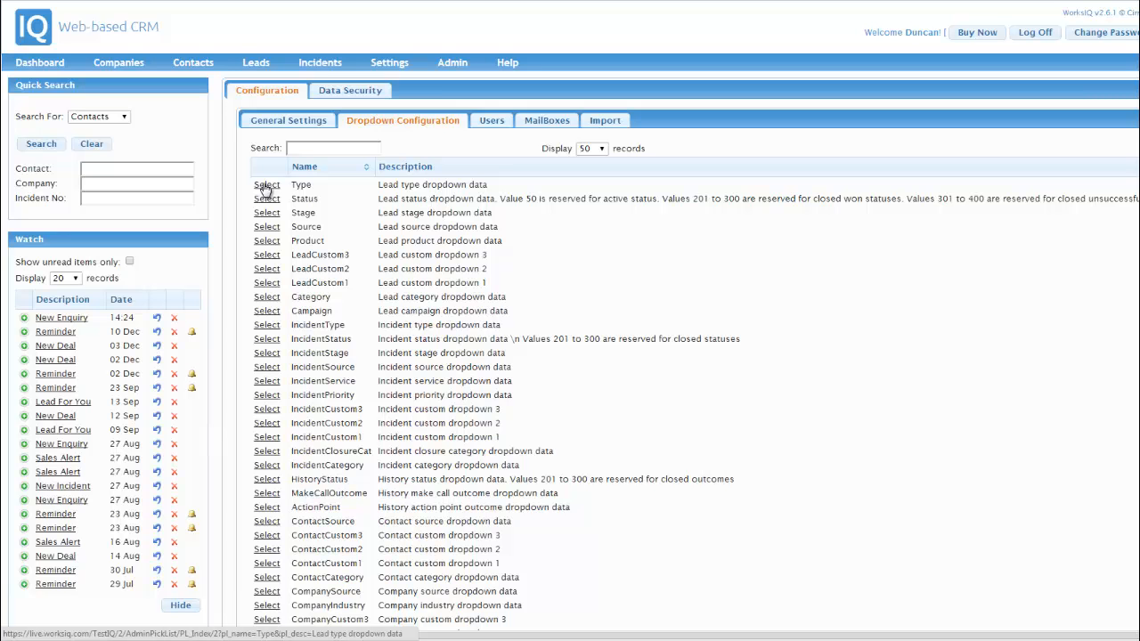
{"action": "left_click", "coordinate": [265, 186]}
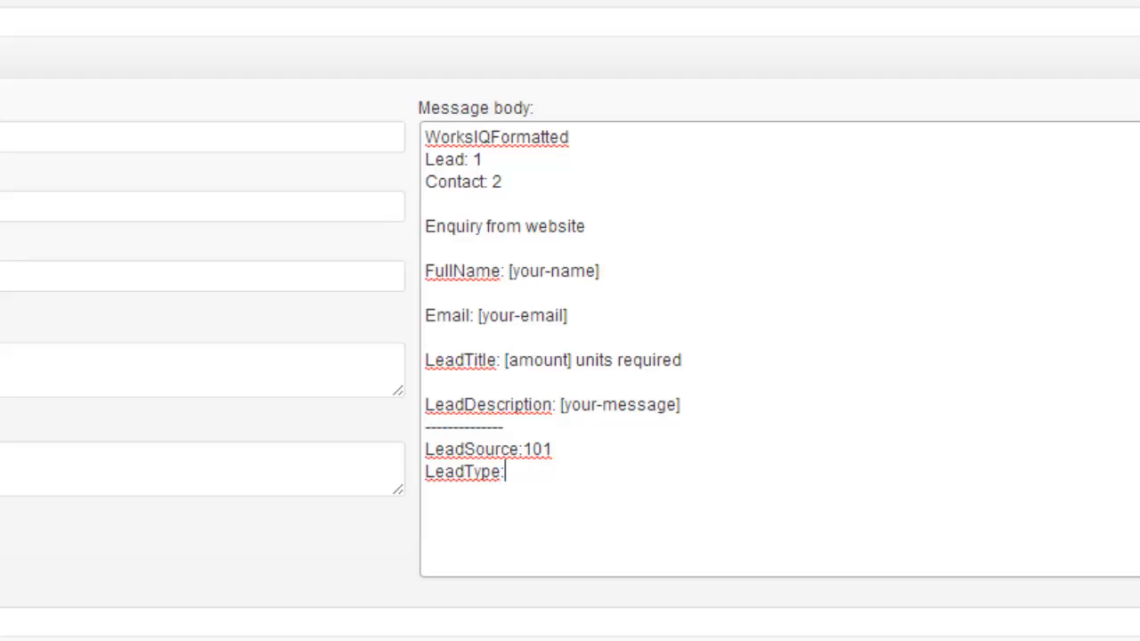
Set LeadType to the Price Request code by appending ': 101' in the message body.
{"action": "type", "text": ": 101"}
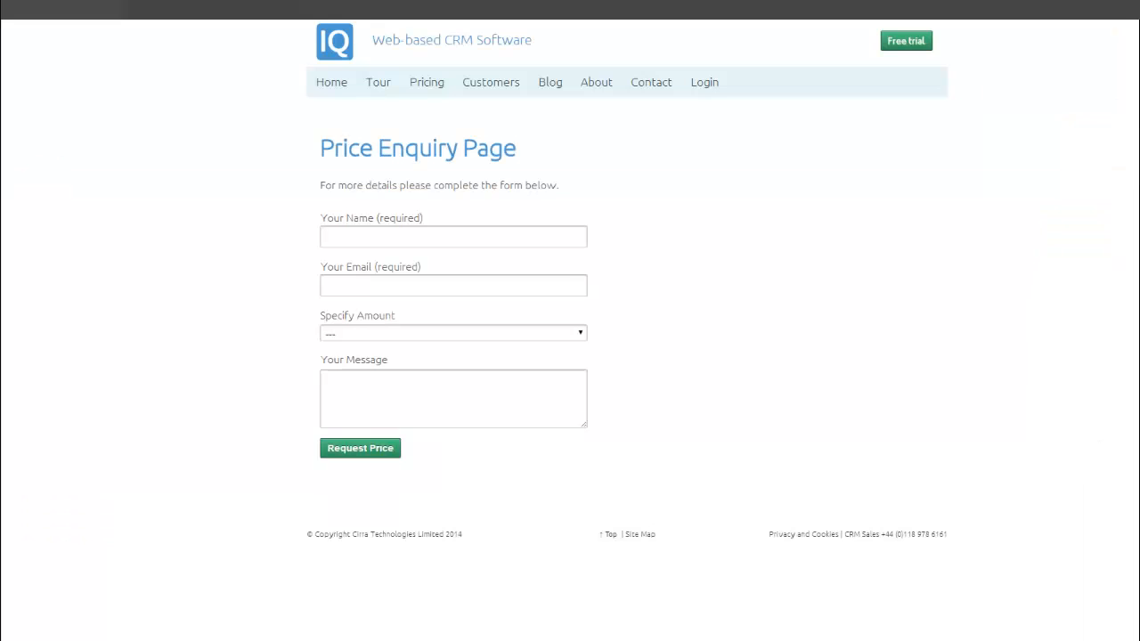
Enter the visitor's name and email address in the price enquiry form.
{"action": "left_click", "coordinate": [496, 237]}
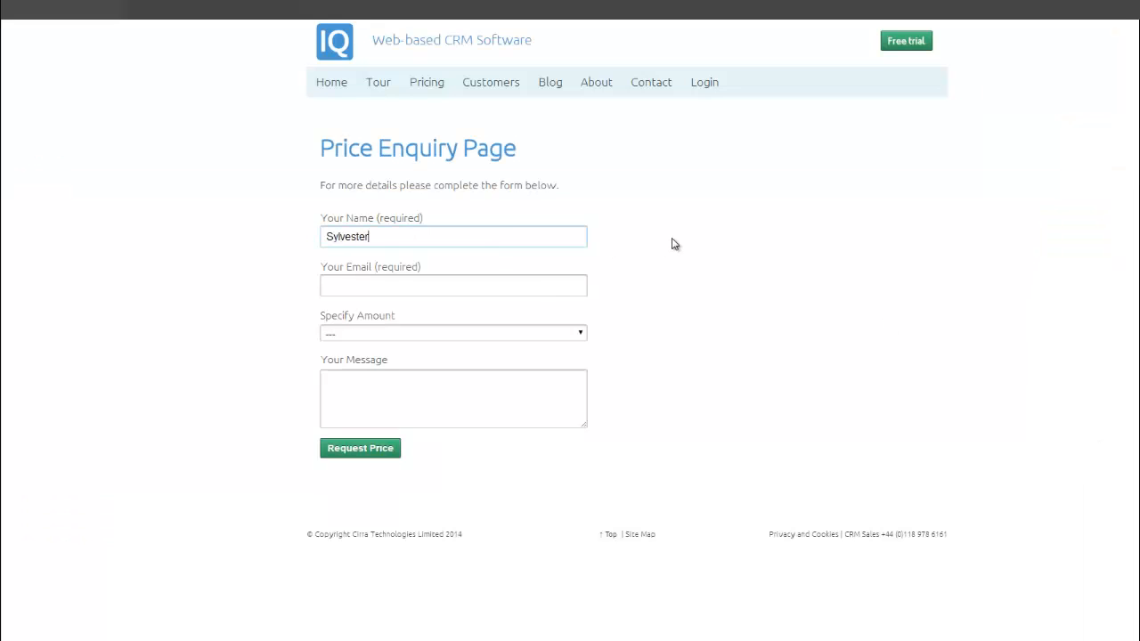
{"action": "key", "text": "Tab"}
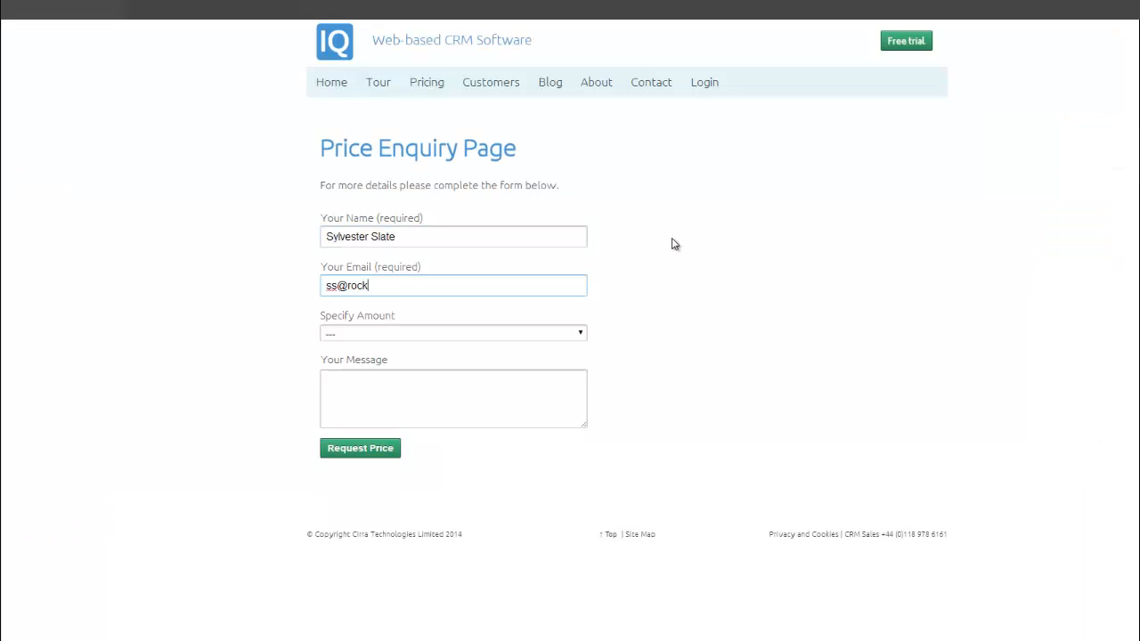
Choose 20 x Units, ask 'Do I get a discount if I order today?' and request the price.
{"action": "left_click", "coordinate": [521, 334]}
{"action": "left_click", "coordinate": [465, 372]}
{"action": "left_click", "coordinate": [429, 382]}
{"action": "type", "text": "D"}
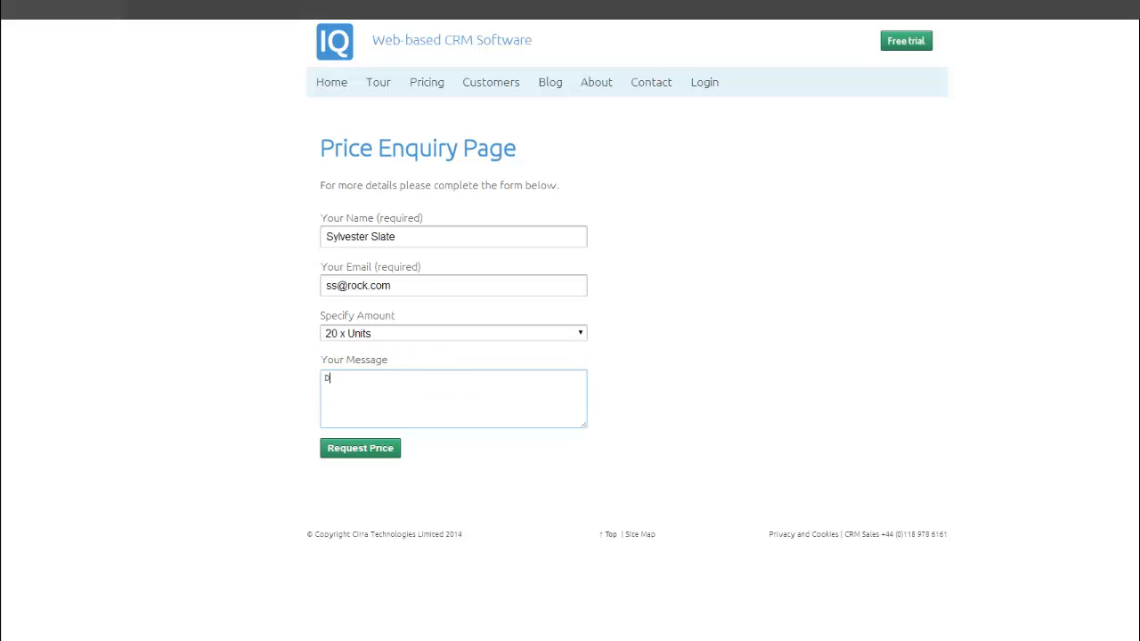
{"action": "type", "text": "o I get a discount if I order today?"}
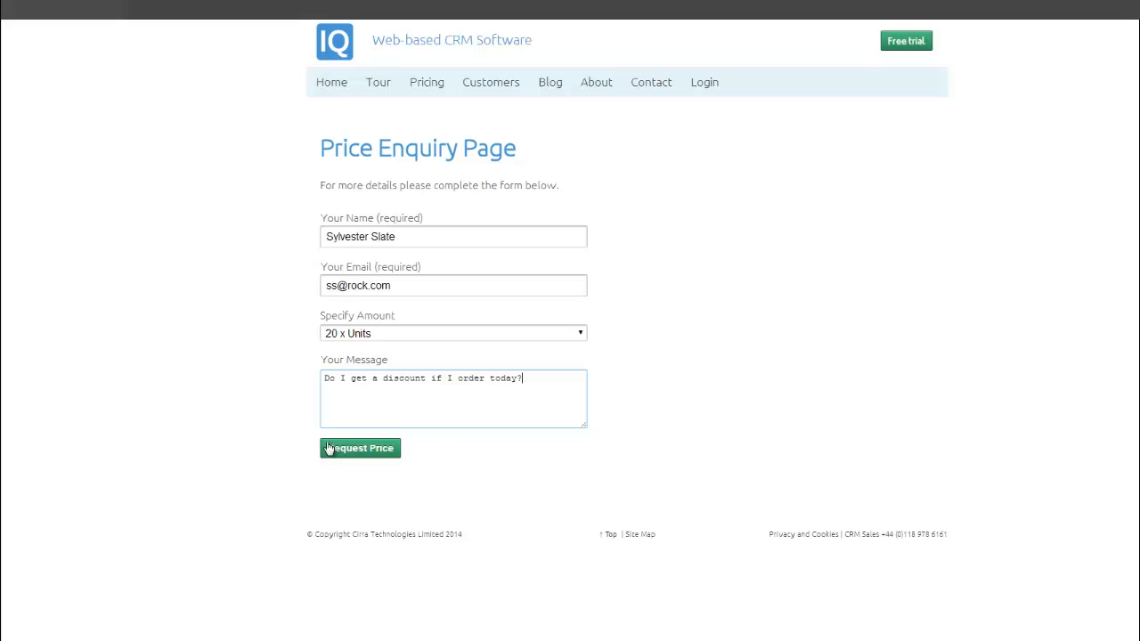
{"action": "left_click", "coordinate": [359, 448]}
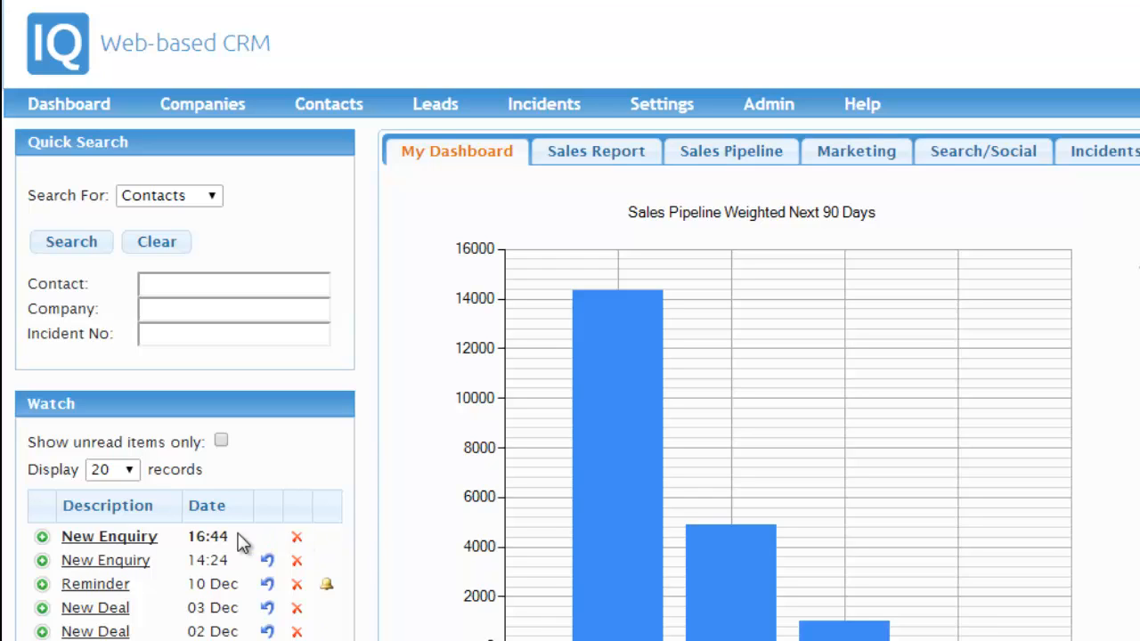
Open the newest New Enquiry lead and show its originating email from the History section.
{"action": "left_click", "coordinate": [127, 535]}
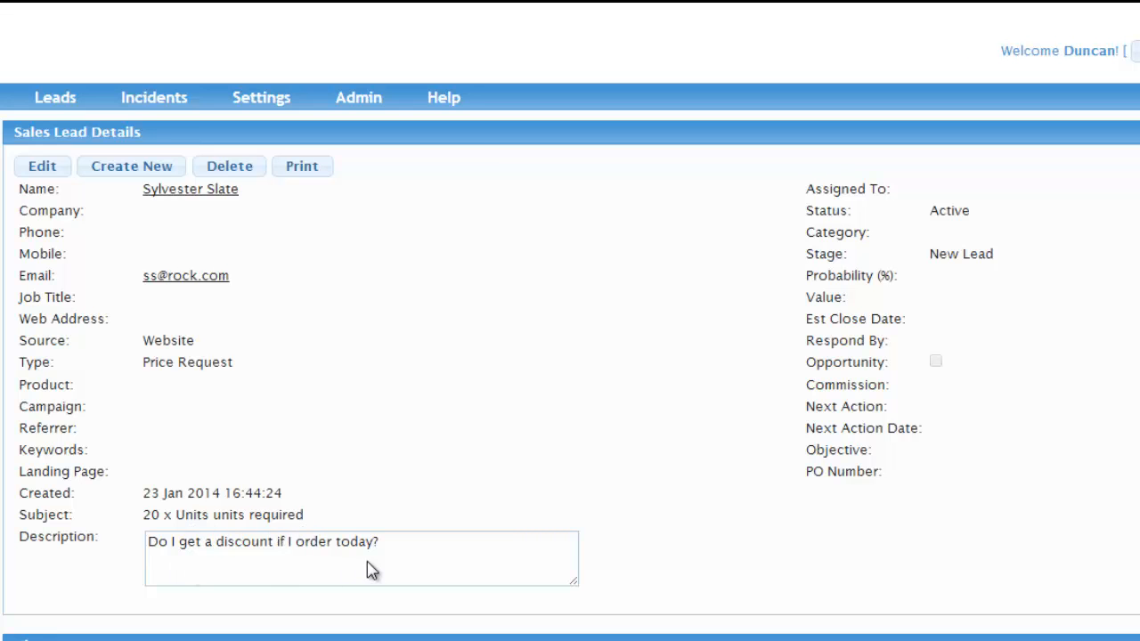
{"action": "scroll", "coordinate": [406, 569], "scroll_direction": "down", "scroll_amount": 3}
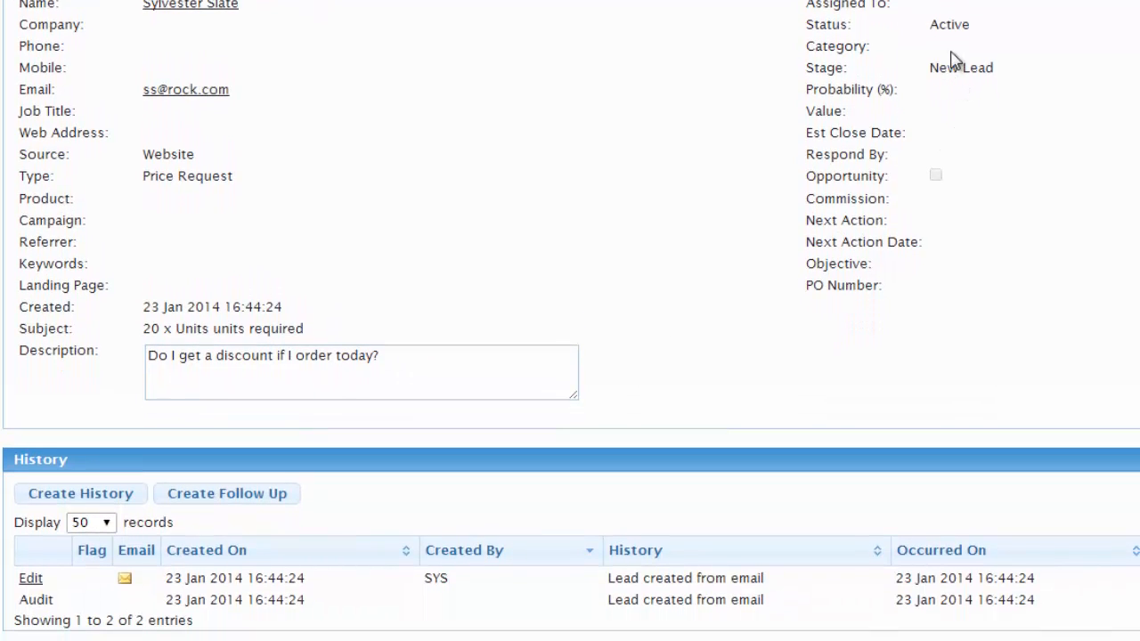
{"action": "left_click", "coordinate": [125, 580]}
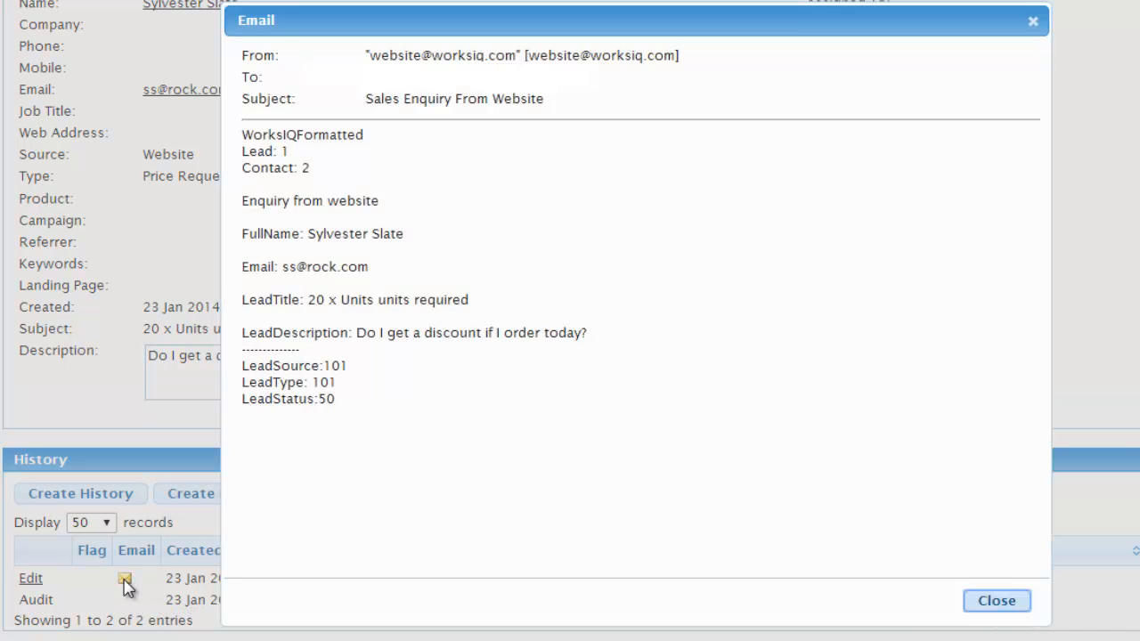